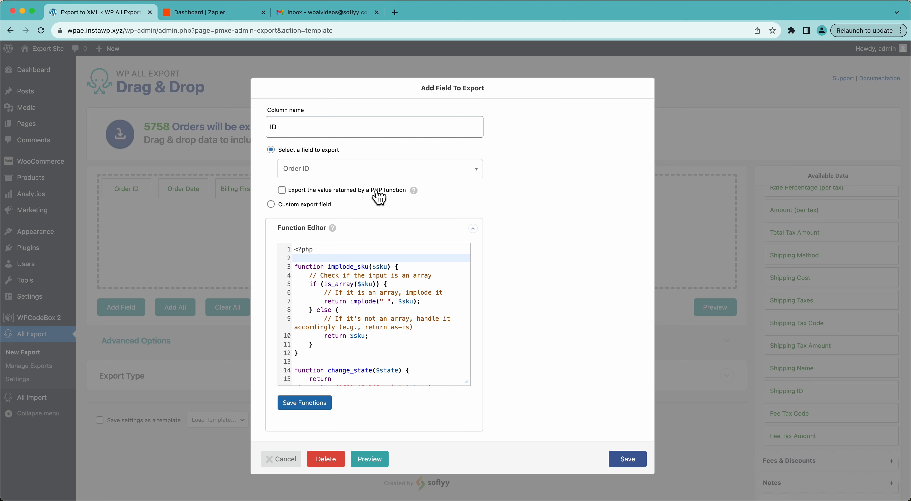
Step: Switch the new export field to a custom export field, and discard the field without adding it
{"action": "left_click", "coordinate": [319, 204]}
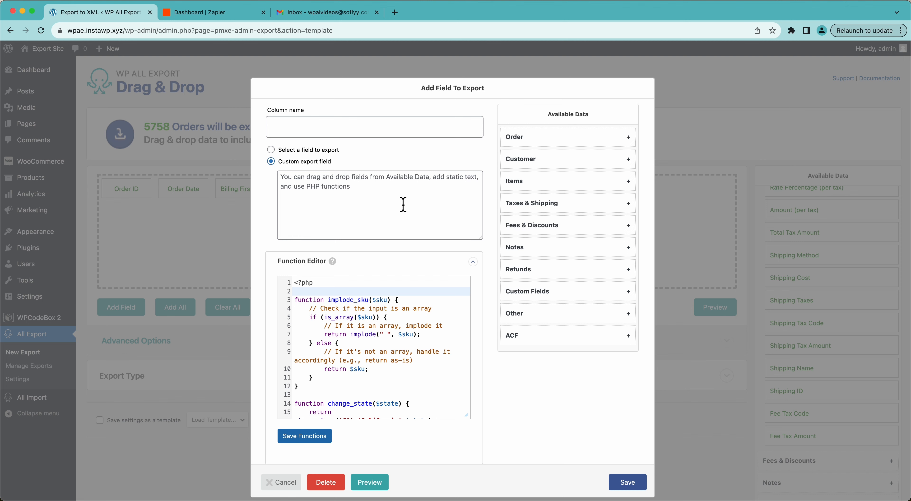
{"action": "left_click", "coordinate": [282, 483]}
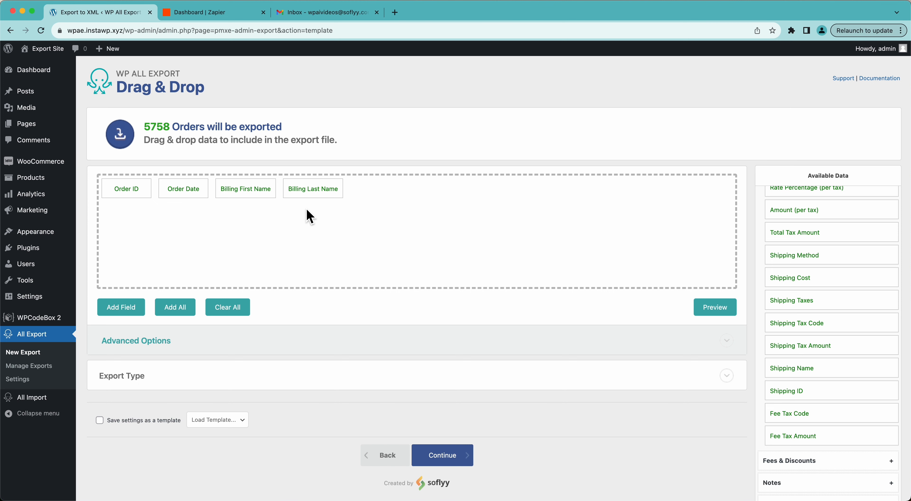
Step: Review the spreadsheet and feed export types, keep Spreadsheet with CSV File, and continue to the export settings
{"action": "left_click", "coordinate": [576, 376]}
{"action": "scroll", "coordinate": [576, 367], "scroll_direction": "down", "scroll_amount": 4}
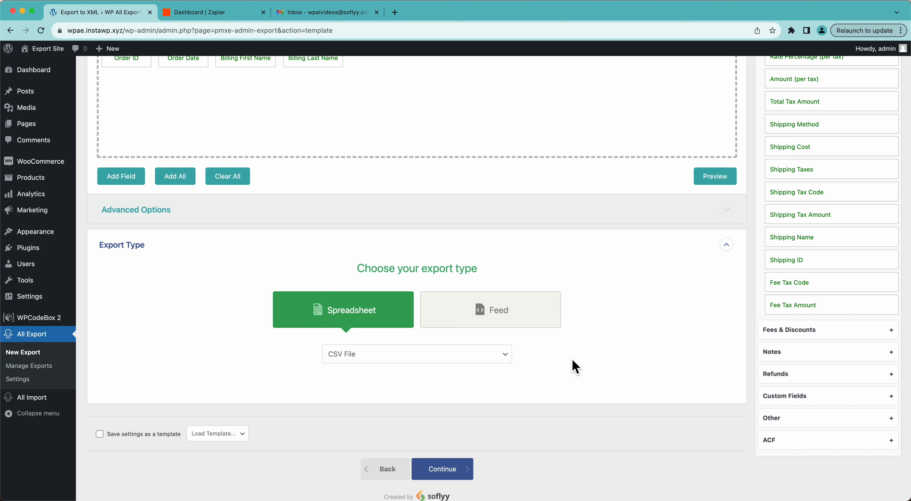
{"action": "left_click", "coordinate": [359, 356]}
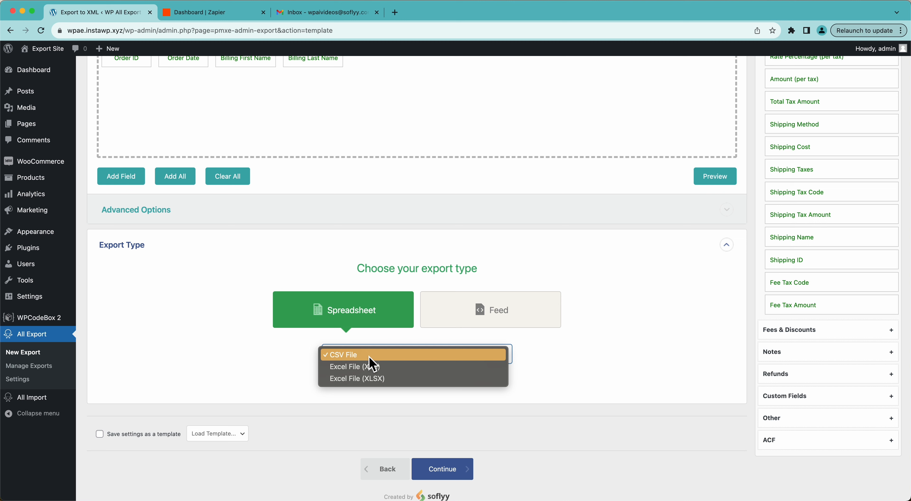
{"action": "left_click", "coordinate": [622, 367]}
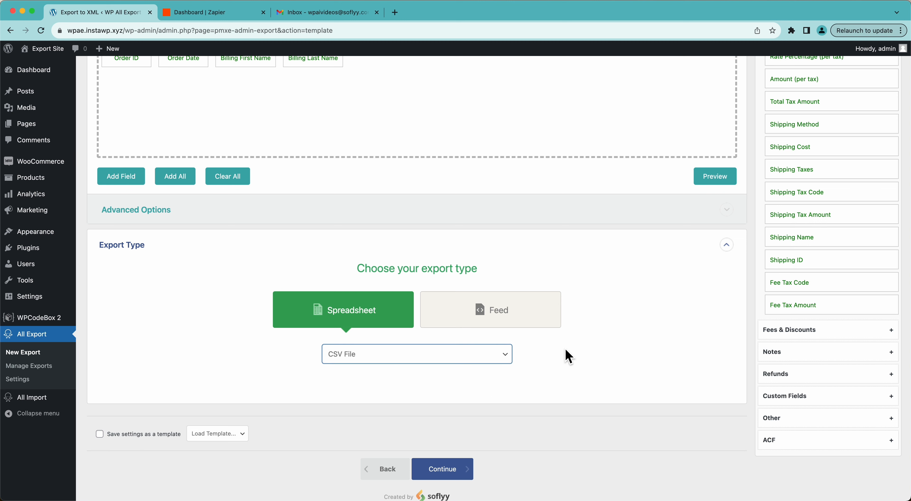
{"action": "left_click", "coordinate": [499, 314]}
{"action": "left_click", "coordinate": [404, 355]}
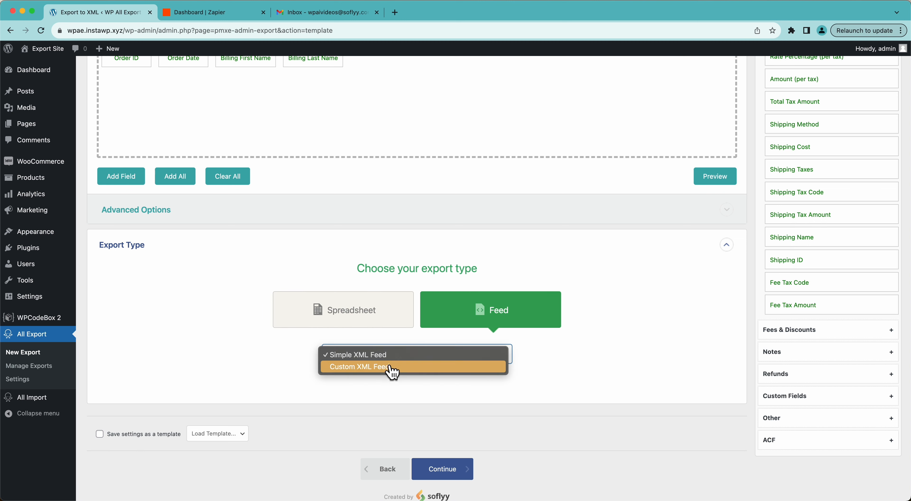
{"action": "left_click", "coordinate": [271, 370]}
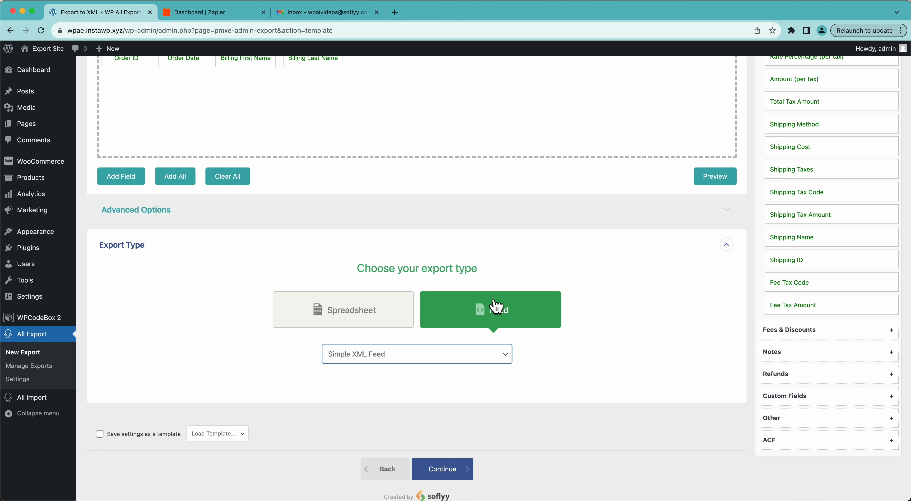
{"action": "left_click", "coordinate": [368, 325]}
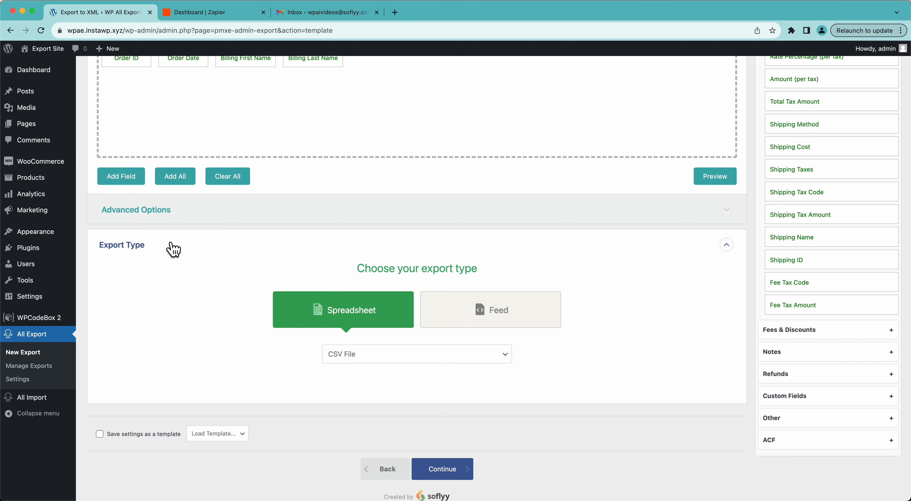
{"action": "left_click", "coordinate": [174, 251]}
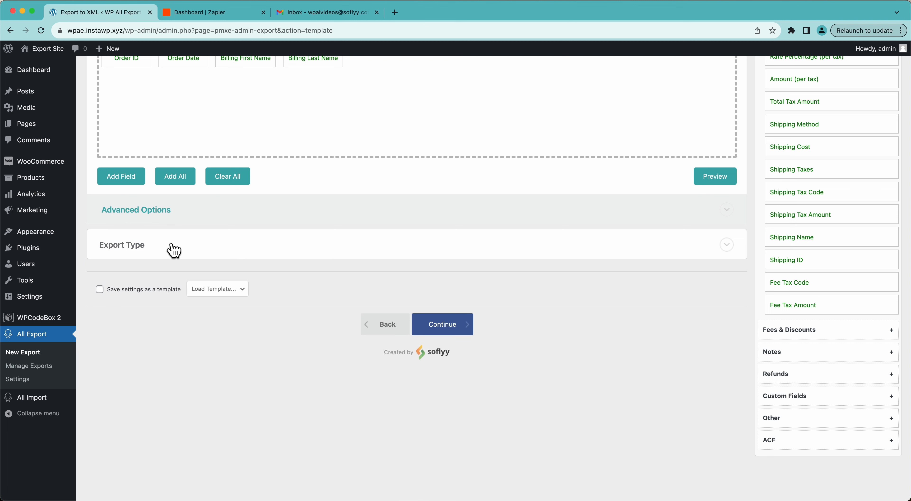
{"action": "left_click", "coordinate": [432, 333]}
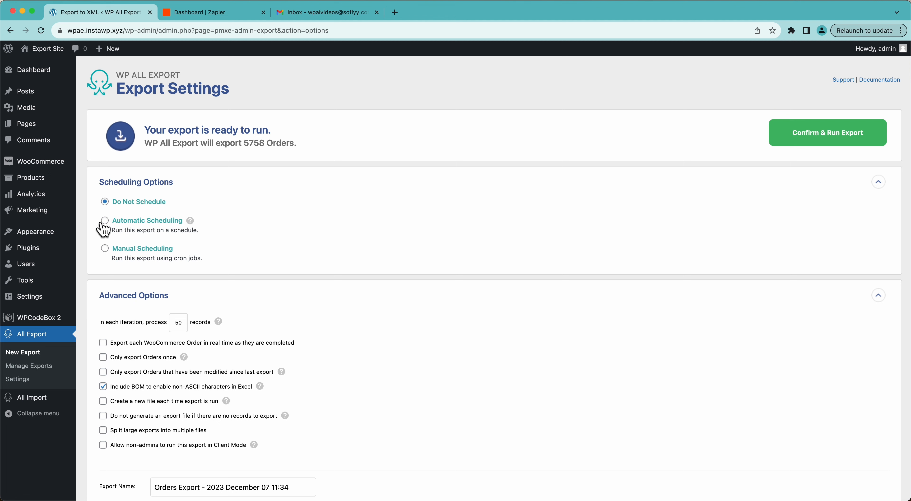
Step: Set automatic scheduling to every week on Monday at 12:00am, and look over the manual scheduling URLs
{"action": "left_click", "coordinate": [142, 222]}
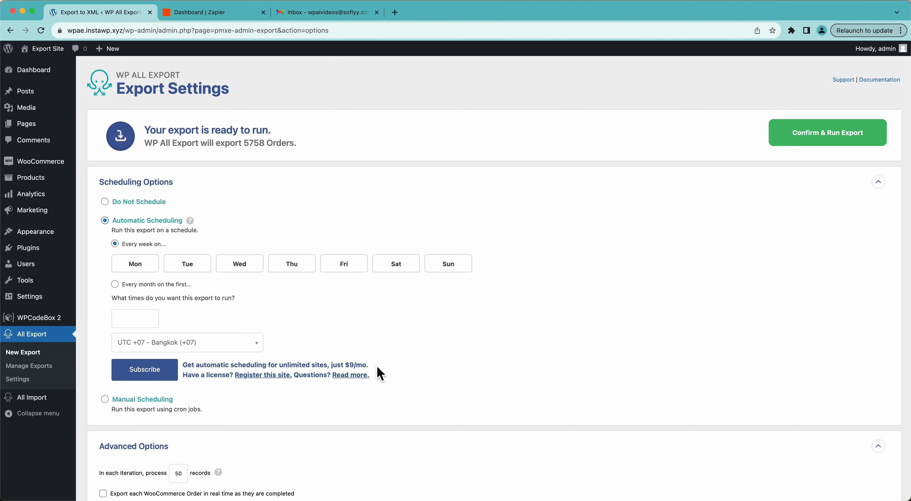
{"action": "left_click", "coordinate": [142, 269]}
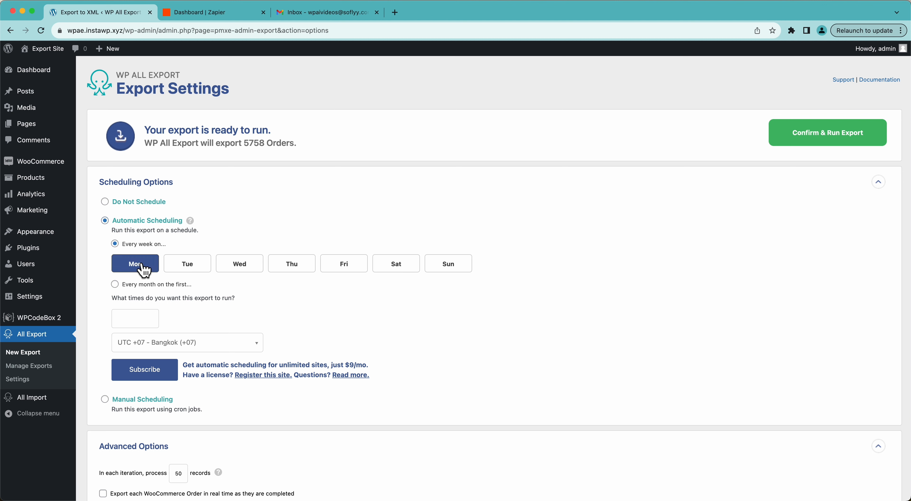
{"action": "left_click", "coordinate": [141, 310]}
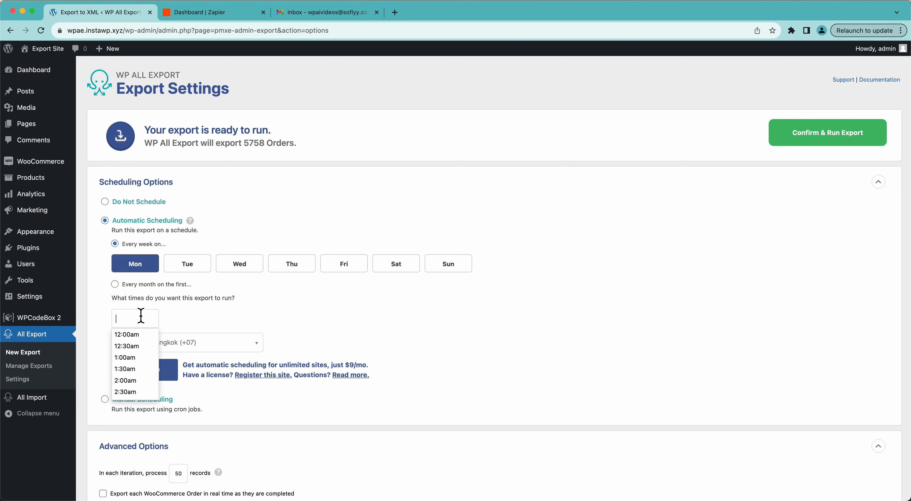
{"action": "left_click", "coordinate": [140, 335]}
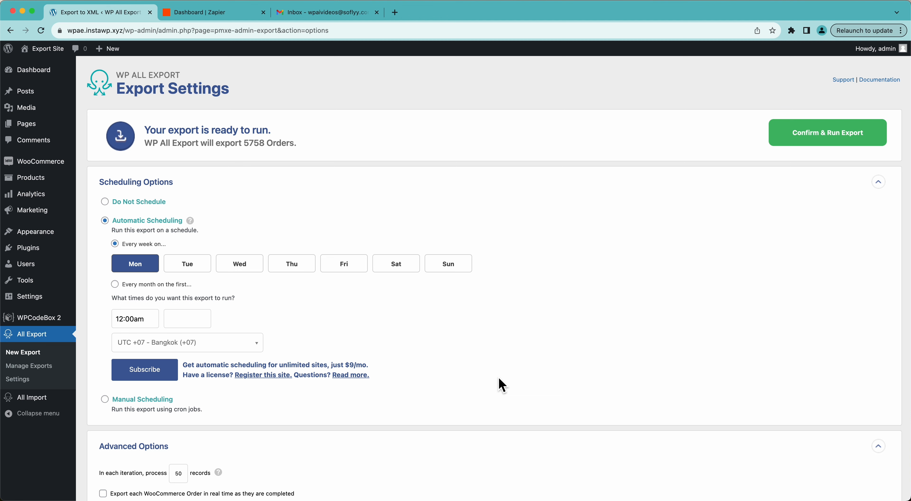
{"action": "left_click", "coordinate": [145, 400]}
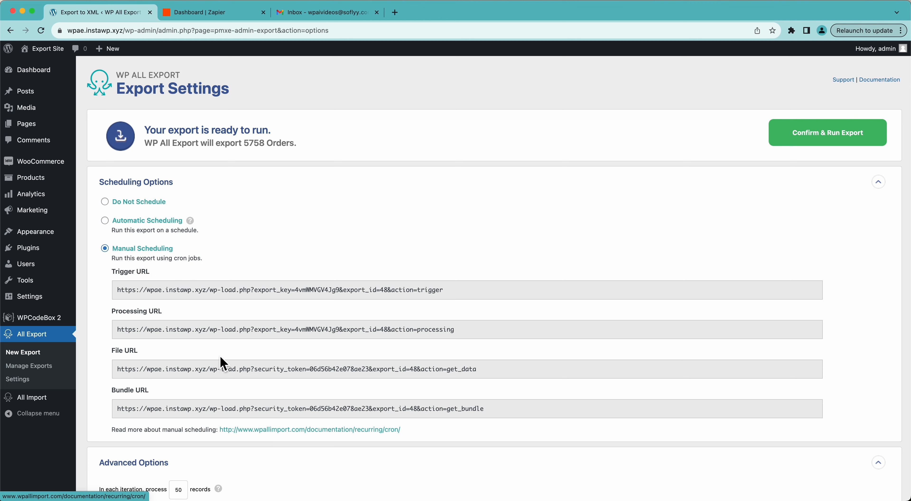
{"action": "left_click", "coordinate": [163, 221]}
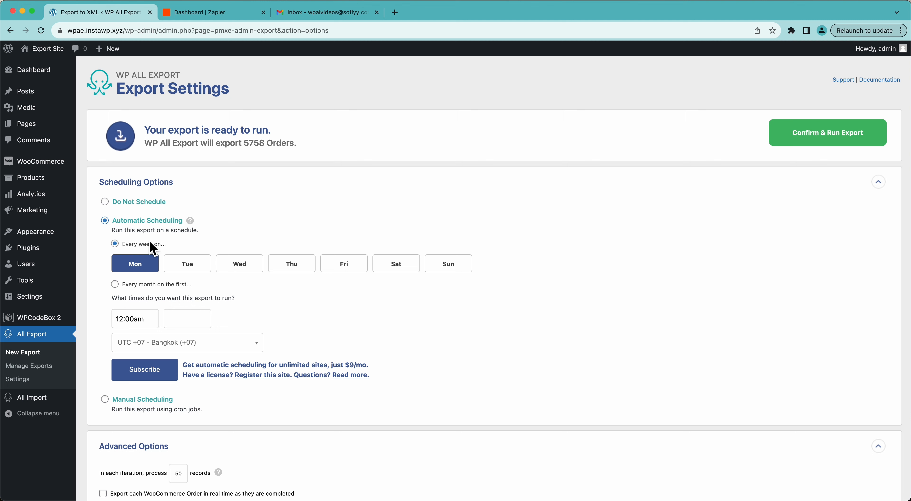
Step: Enable the advanced option to export orders only once, and turn it off again
{"action": "scroll", "coordinate": [209, 256], "scroll_direction": "down", "scroll_amount": 5}
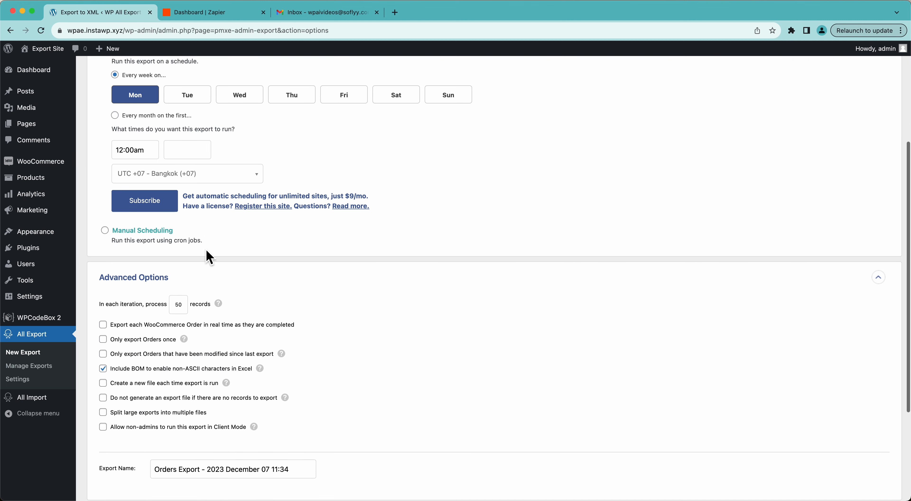
{"action": "left_click", "coordinate": [120, 338]}
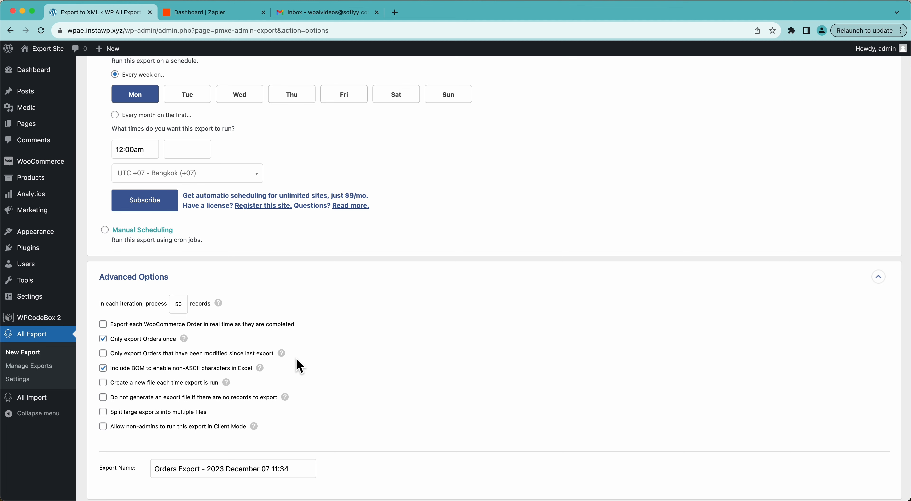
{"action": "scroll", "coordinate": [300, 366], "scroll_direction": "up", "scroll_amount": 2}
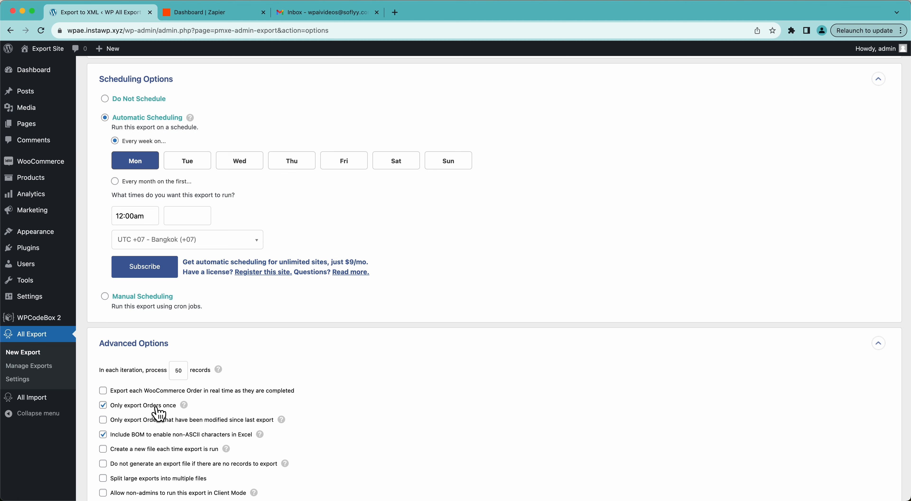
{"action": "scroll", "coordinate": [158, 415], "scroll_direction": "down", "scroll_amount": 2}
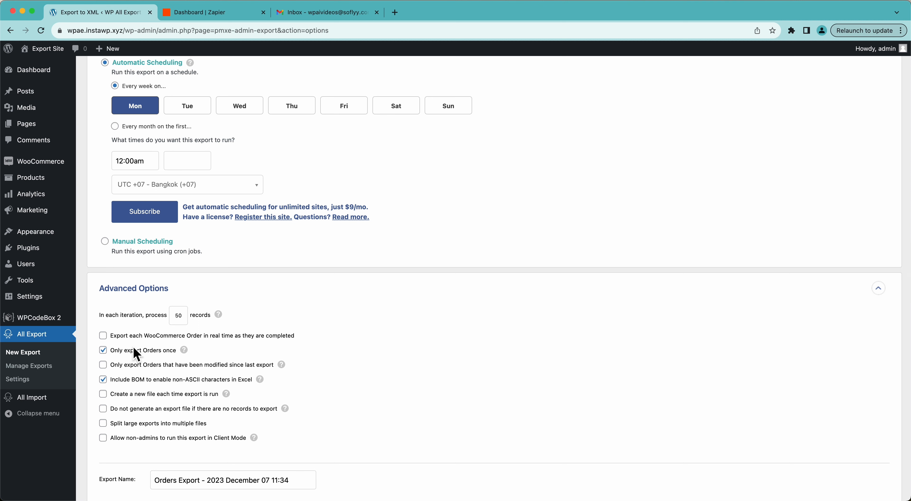
{"action": "left_click", "coordinate": [120, 355]}
{"action": "scroll", "coordinate": [364, 368], "scroll_direction": "up", "scroll_amount": 5}
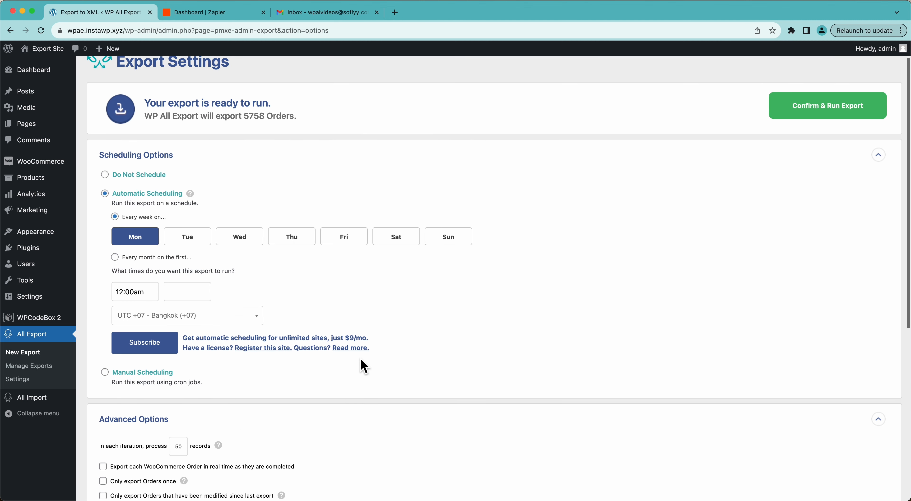
Step: Set the export's scheduling to Do Not Schedule, and confirm and run the export
{"action": "left_click", "coordinate": [131, 176]}
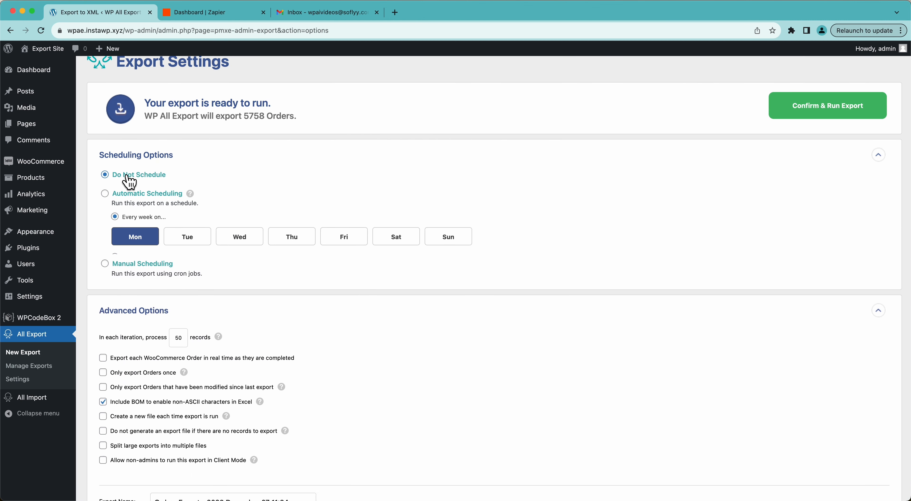
{"action": "left_click", "coordinate": [148, 164]}
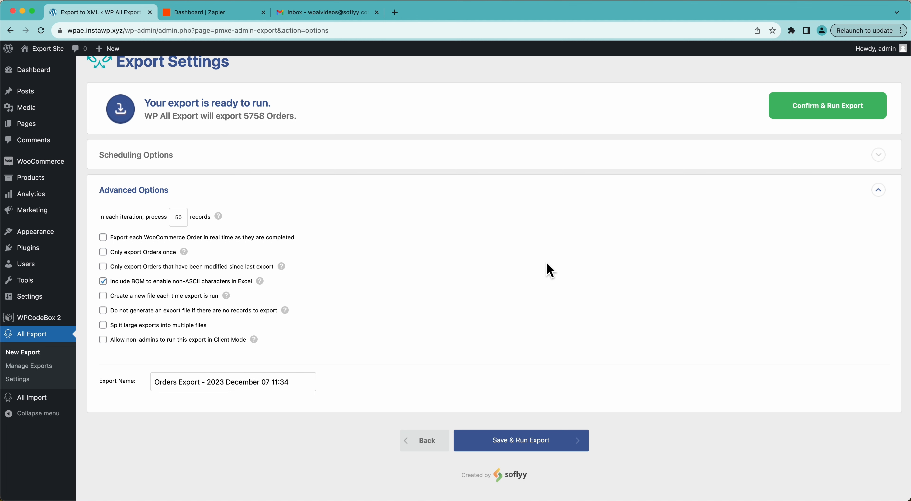
{"action": "scroll", "coordinate": [560, 264], "scroll_direction": "up", "scroll_amount": 2}
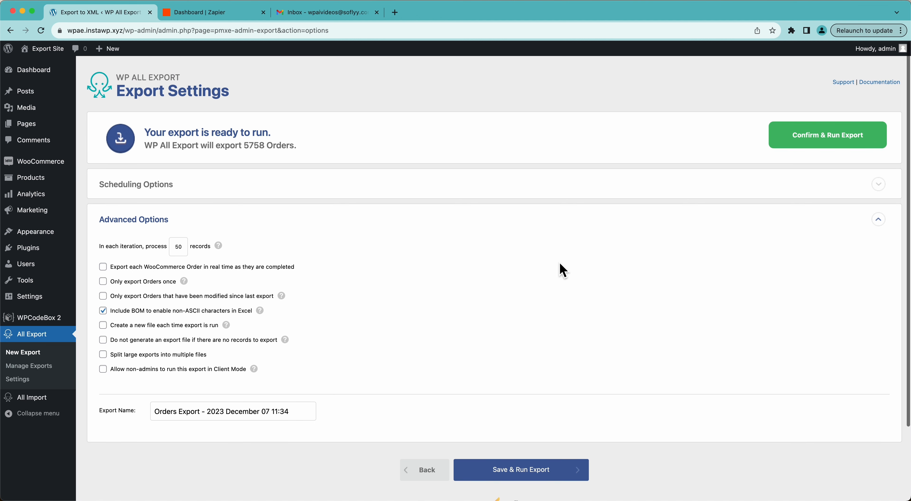
{"action": "left_click", "coordinate": [792, 148]}
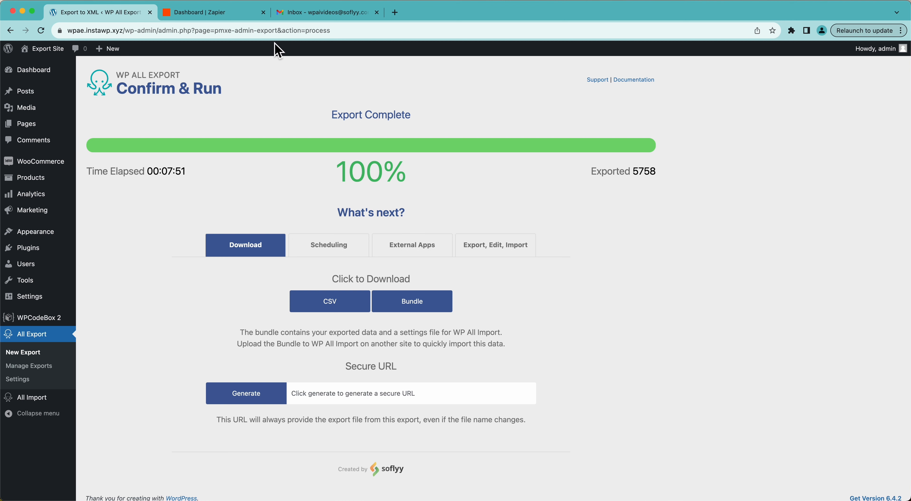
Step: Switch to the Zapier dashboard and create a new Zap
{"action": "left_click", "coordinate": [230, 19]}
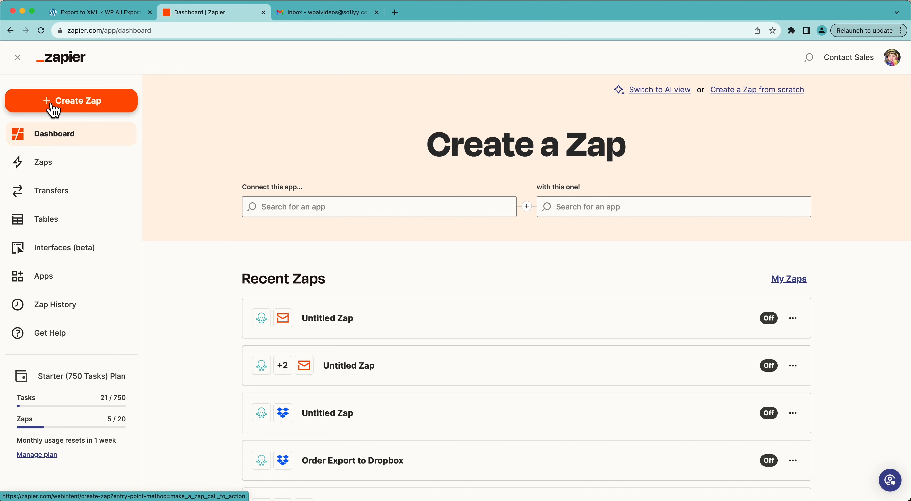
{"action": "left_click", "coordinate": [75, 14]}
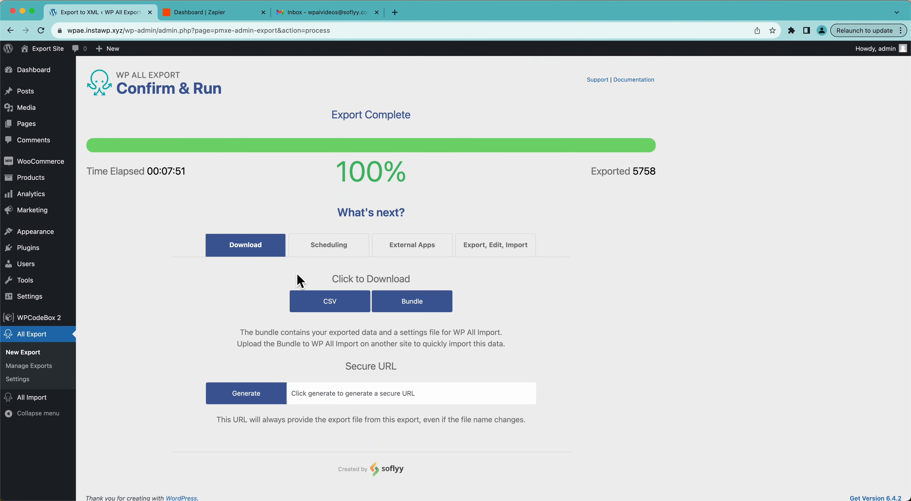
{"action": "left_click", "coordinate": [221, 18]}
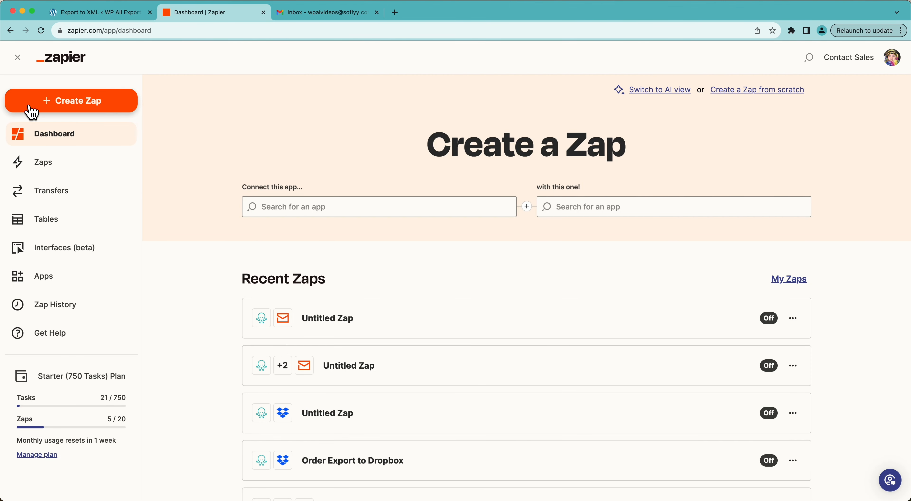
{"action": "left_click", "coordinate": [32, 112]}
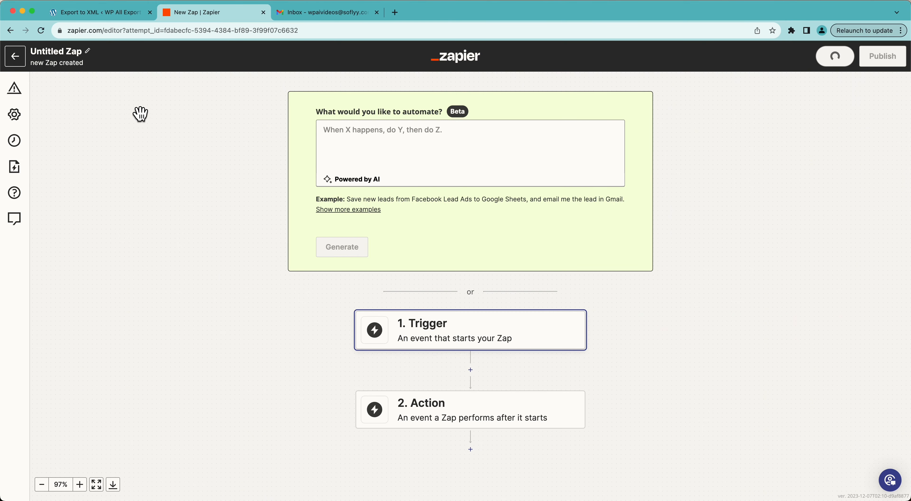
Step: Set the Zap's trigger to WP All Export Pro with the New Export File event, and continue to the account section
{"action": "left_click", "coordinate": [439, 340]}
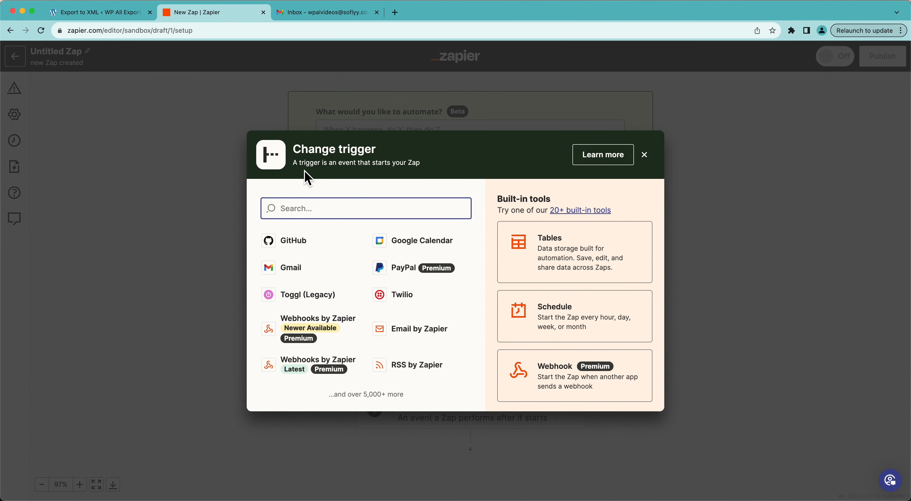
{"action": "type", "text": "wp all export"}
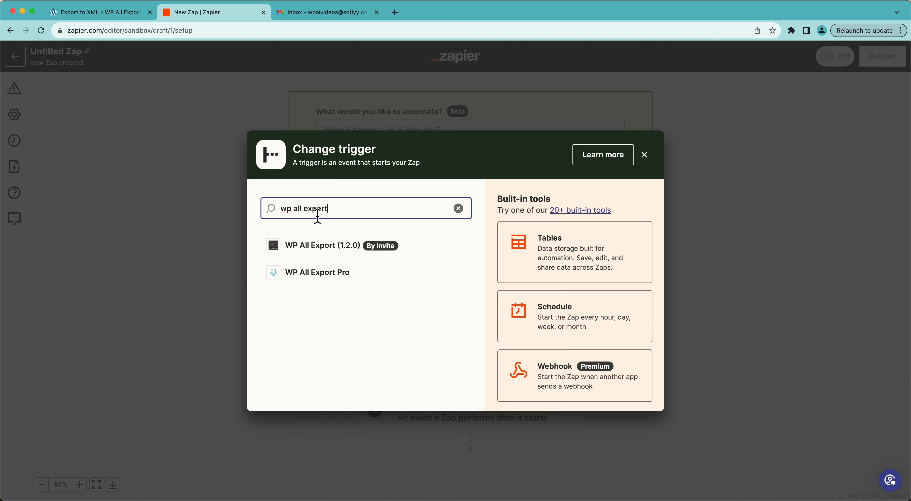
{"action": "left_click", "coordinate": [321, 273]}
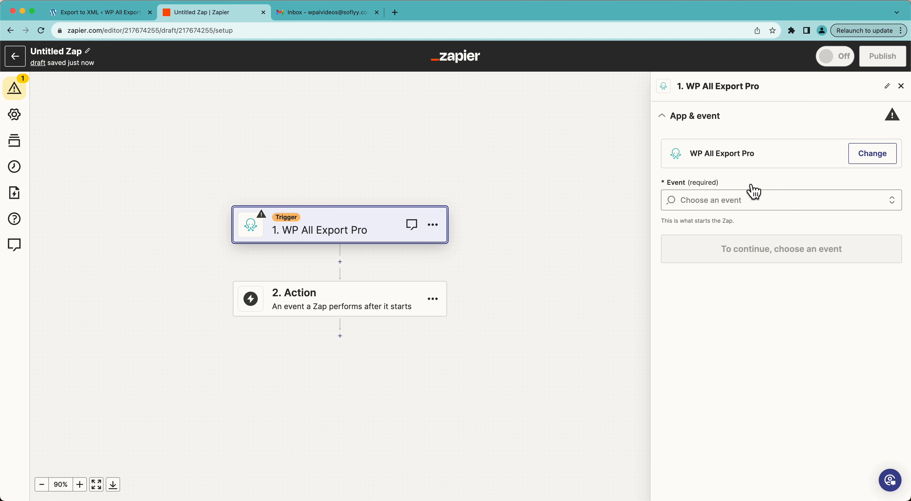
{"action": "left_click", "coordinate": [729, 201]}
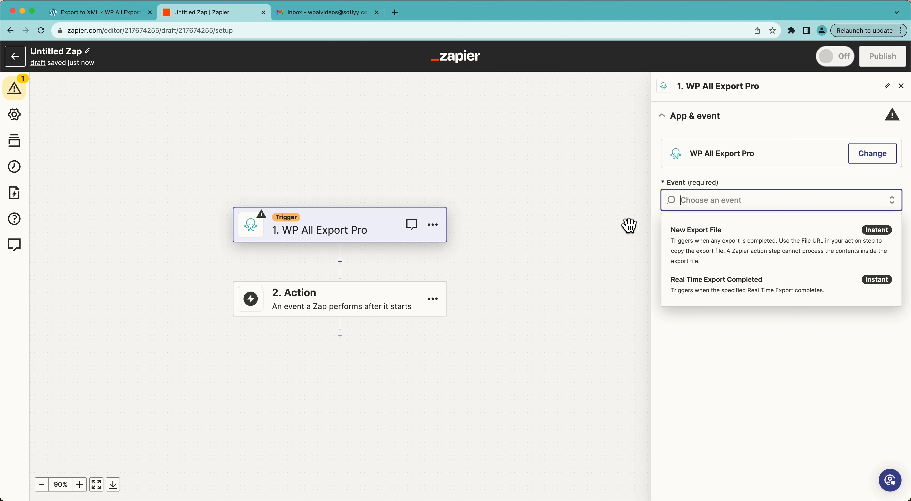
{"action": "left_click", "coordinate": [773, 249]}
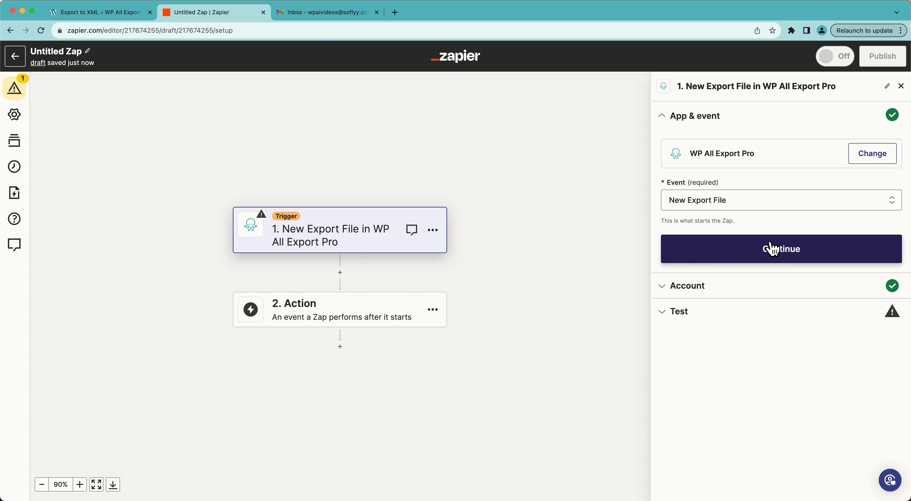
{"action": "left_click", "coordinate": [773, 249]}
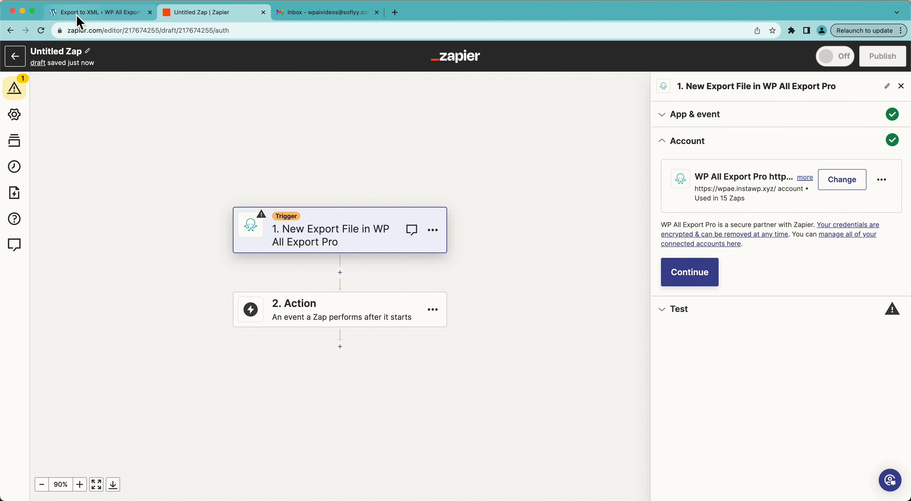
Step: Look up the Zapier Integration API key in the WP All Export settings on the WordPress site, and return to the Zap editor
{"action": "left_click", "coordinate": [85, 12]}
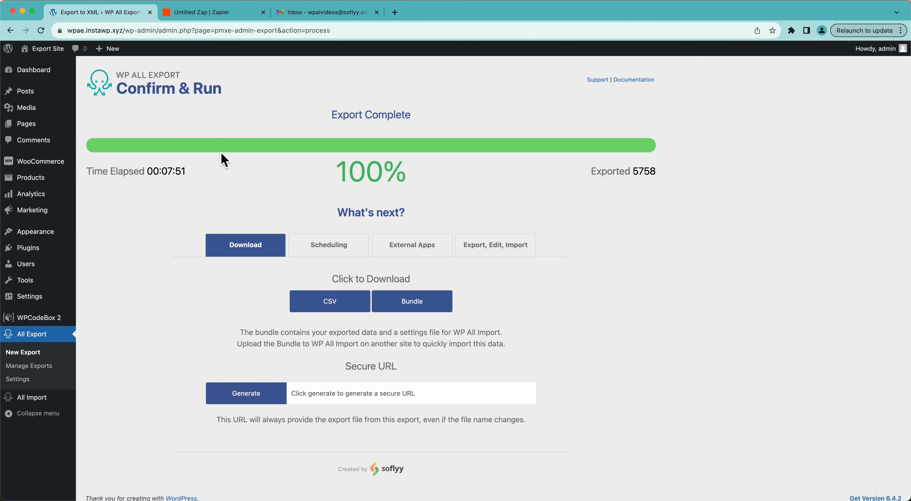
{"action": "left_click", "coordinate": [25, 386], "text": "super"}
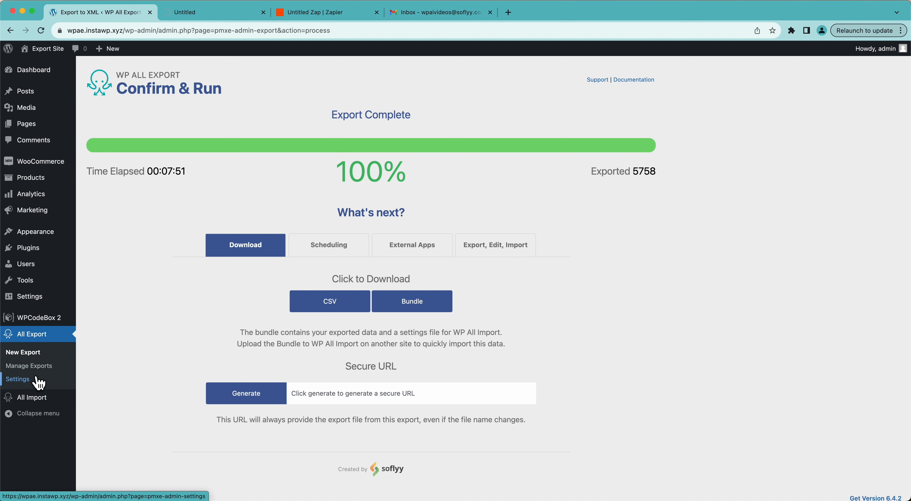
{"action": "left_click", "coordinate": [188, 15]}
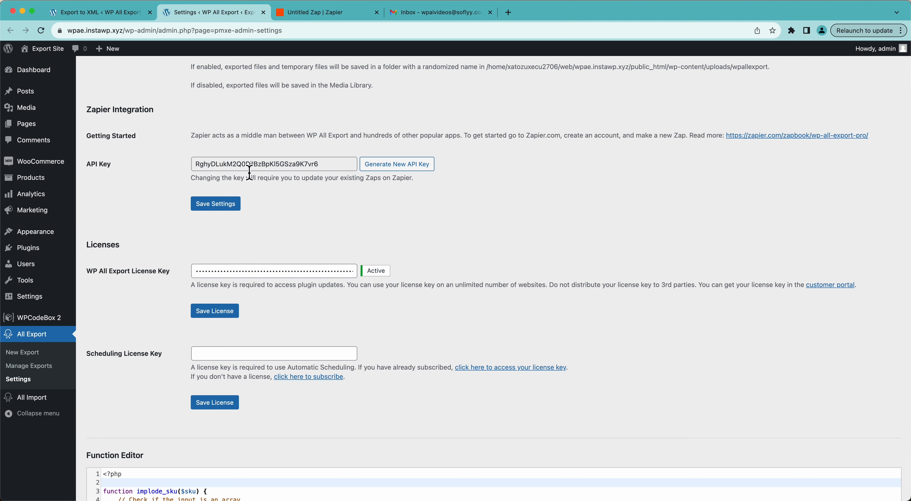
{"action": "left_click", "coordinate": [335, 14]}
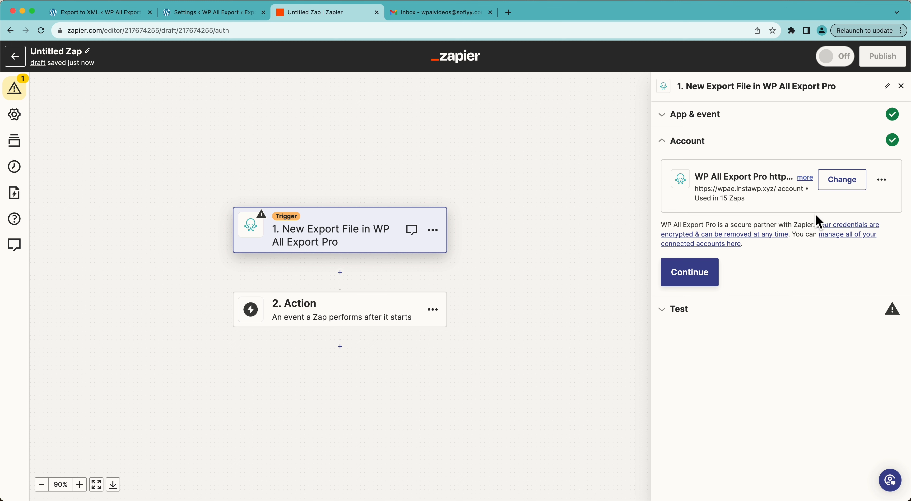
Step: Continue with the connected WP All Export Pro account, test the trigger, and continue with the Export A record
{"action": "left_click", "coordinate": [693, 281]}
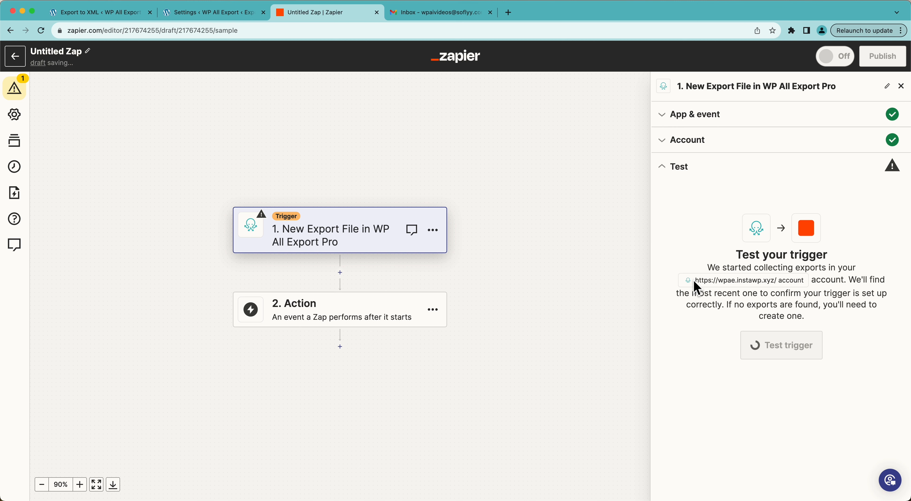
{"action": "left_click", "coordinate": [263, 12]}
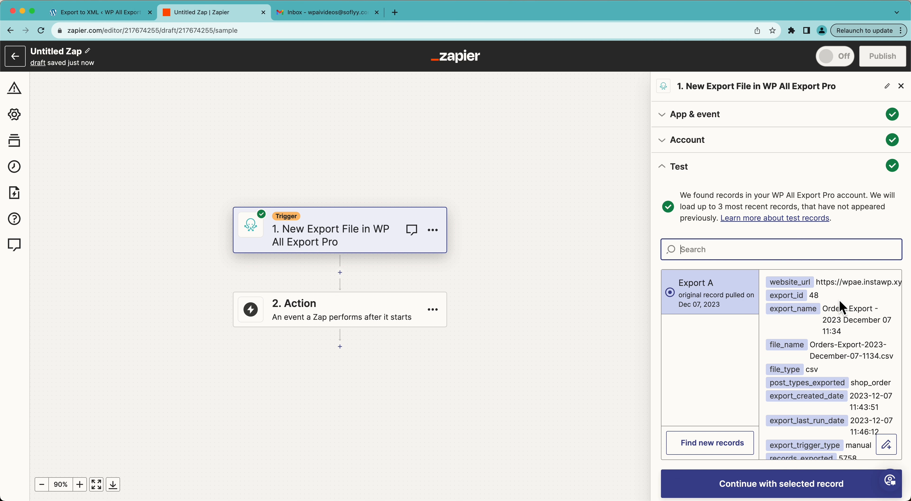
{"action": "left_click", "coordinate": [768, 484]}
Step: Set the Zap's action to Email by Zapier with the Send Outbound Email event, and continue to the action fields
{"action": "type", "text": "email"}
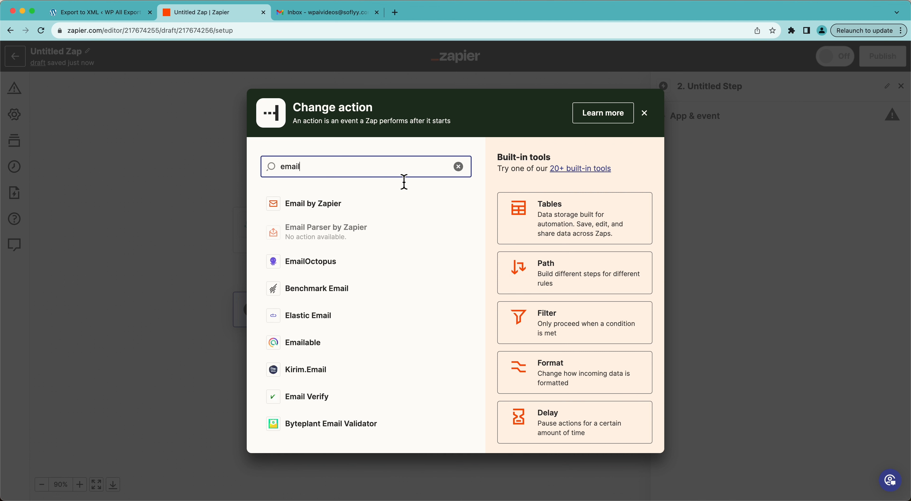
{"action": "left_click", "coordinate": [390, 203]}
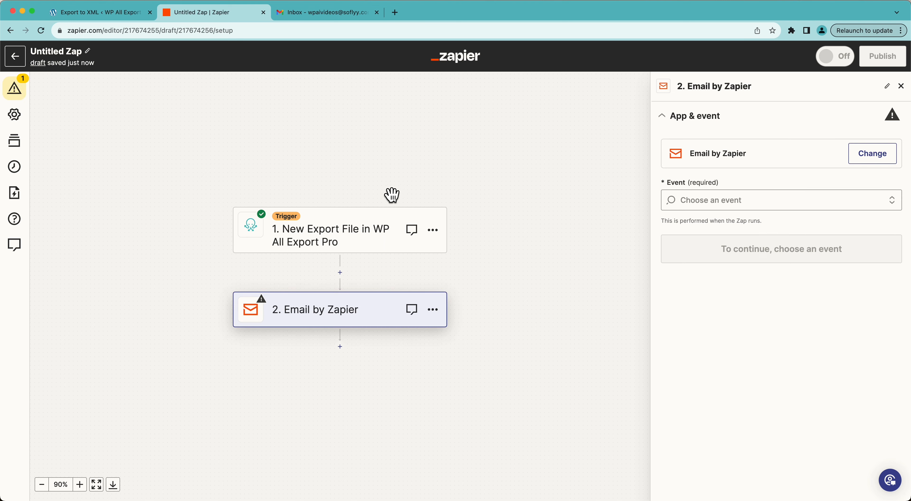
{"action": "left_click", "coordinate": [712, 200]}
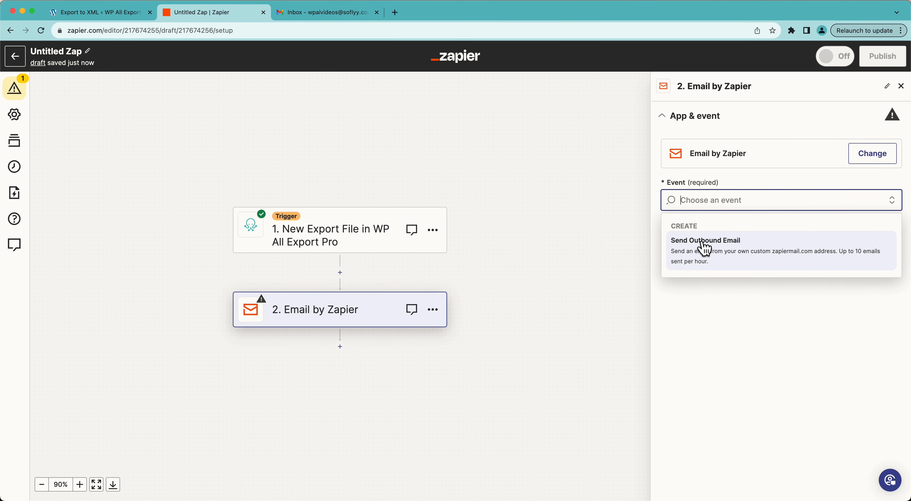
{"action": "left_click", "coordinate": [747, 263]}
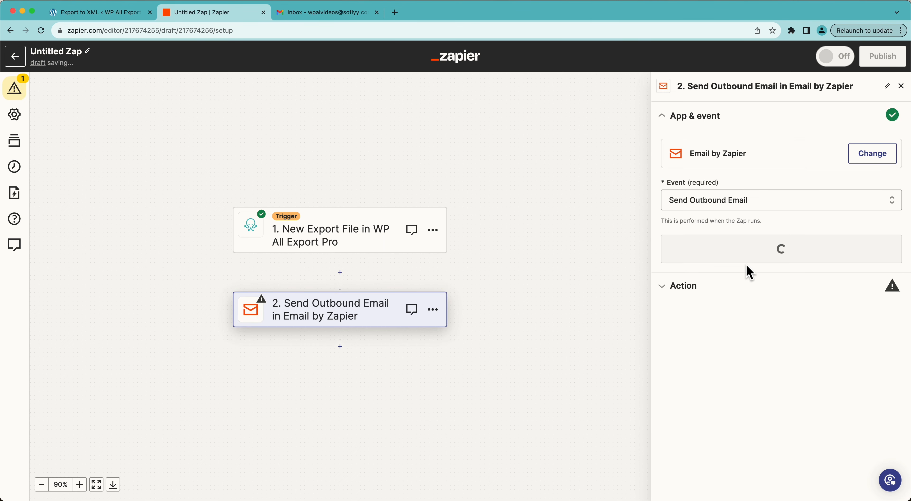
{"action": "left_click", "coordinate": [747, 258]}
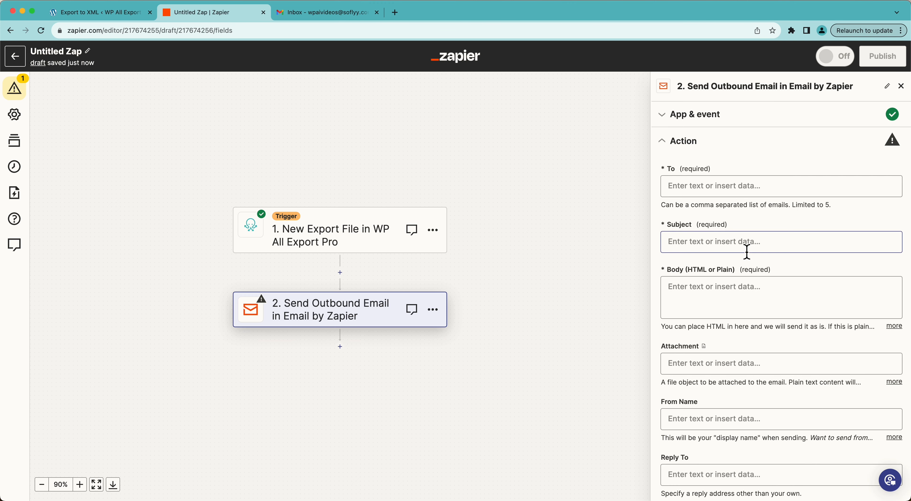
Step: Enter the recipient's email address in the outbound email's To field
{"action": "left_click", "coordinate": [712, 196]}
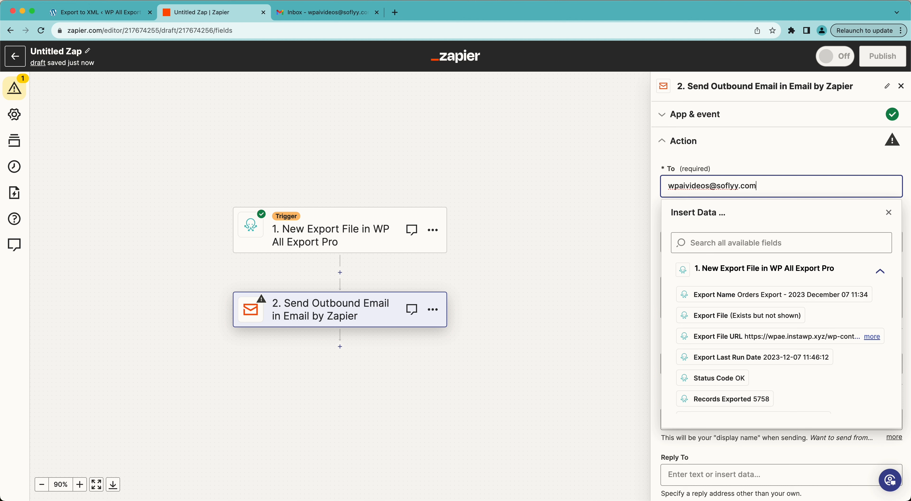
{"action": "left_click", "coordinate": [736, 167]}
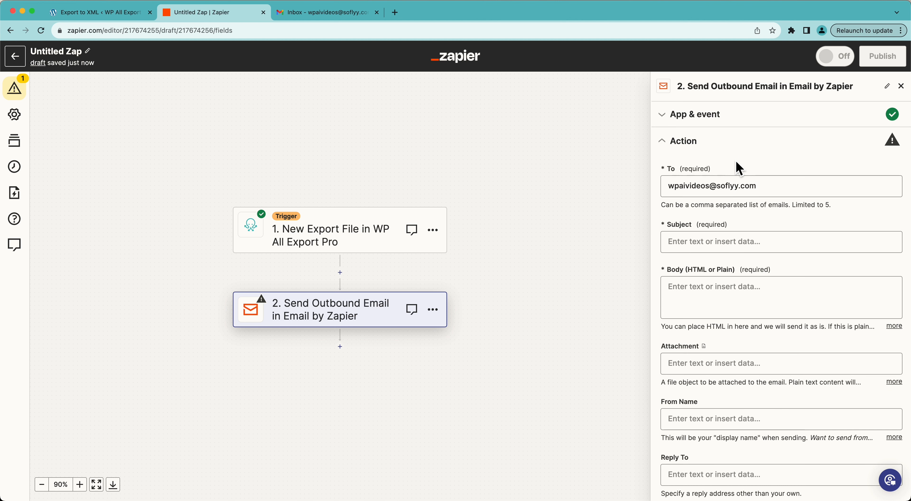
Step: Set the email's subject to "New Orders"
{"action": "left_click", "coordinate": [685, 242]}
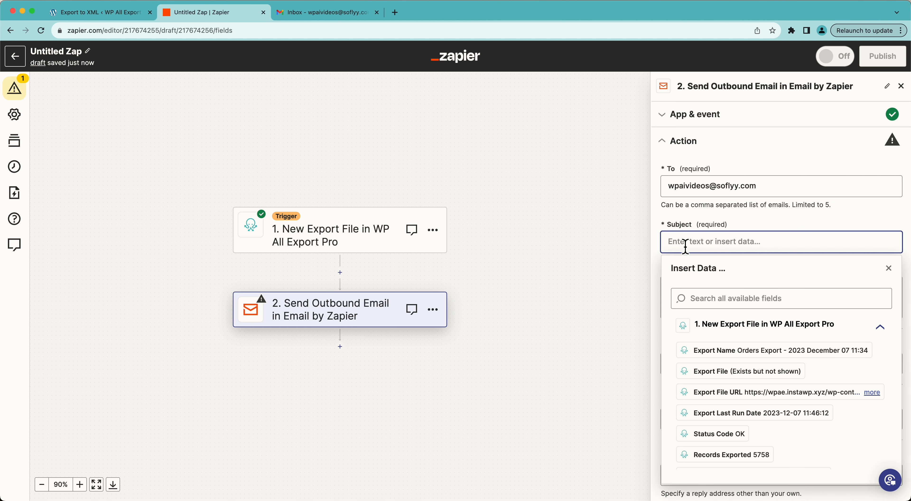
{"action": "type", "text": "New Orders"}
{"action": "left_click", "coordinate": [751, 217]}
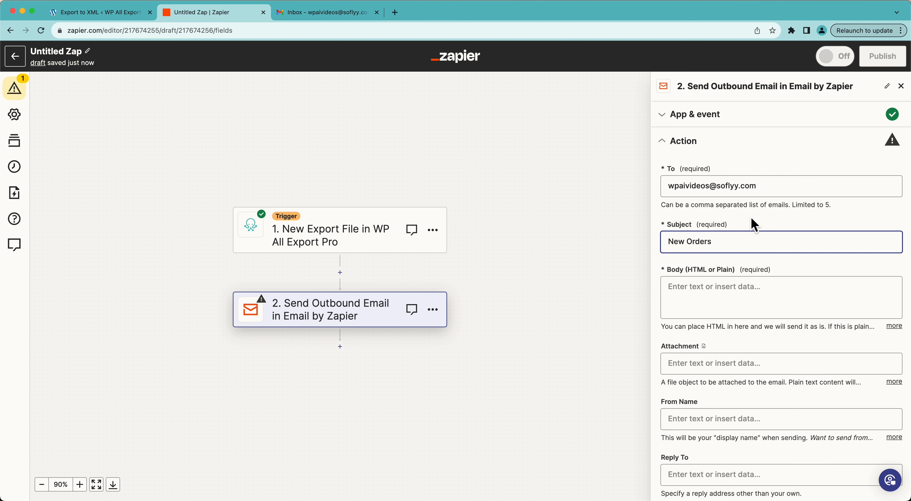
Step: Review the export trigger's data fields that can be inserted into the email body
{"action": "left_click", "coordinate": [717, 298]}
{"action": "scroll", "coordinate": [739, 310], "scroll_direction": "down", "scroll_amount": 5}
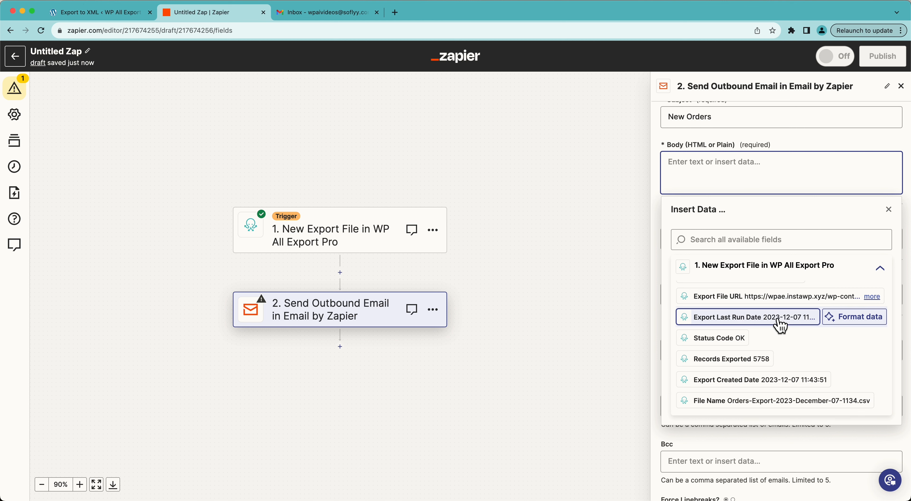
{"action": "scroll", "coordinate": [784, 342], "scroll_direction": "down", "scroll_amount": 1}
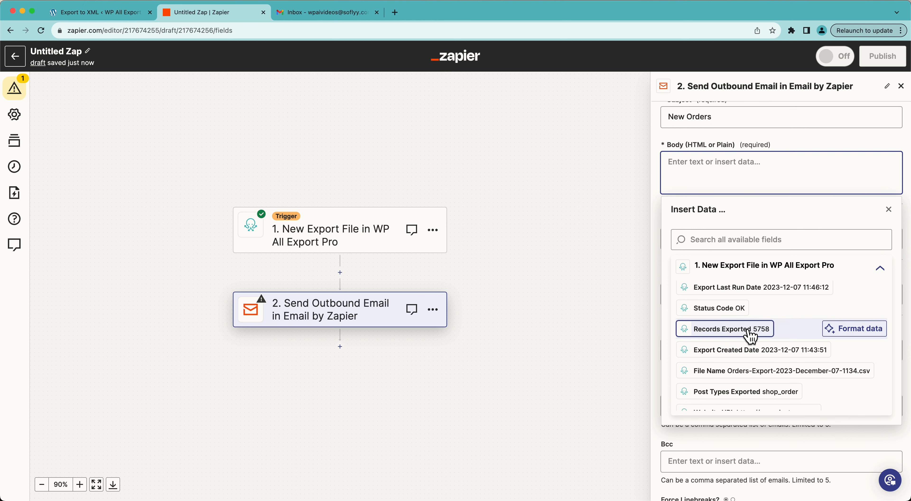
{"action": "scroll", "coordinate": [787, 331], "scroll_direction": "down", "scroll_amount": 2}
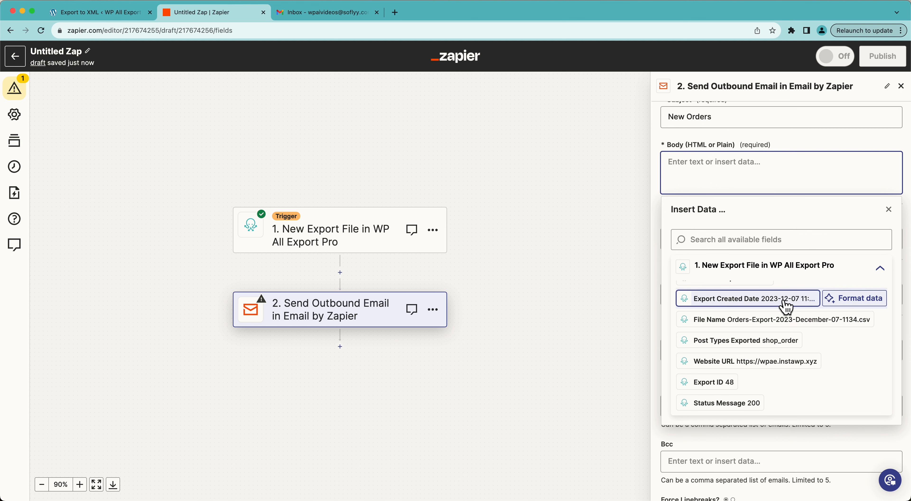
{"action": "scroll", "coordinate": [722, 348], "scroll_direction": "down", "scroll_amount": 1}
{"action": "scroll", "coordinate": [722, 349], "scroll_direction": "down", "scroll_amount": 1}
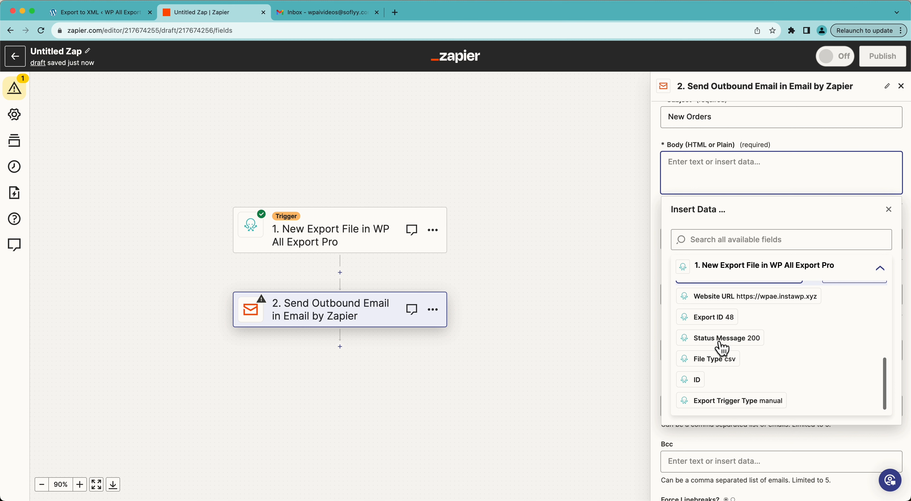
{"action": "scroll", "coordinate": [721, 349], "scroll_direction": "up", "scroll_amount": 4}
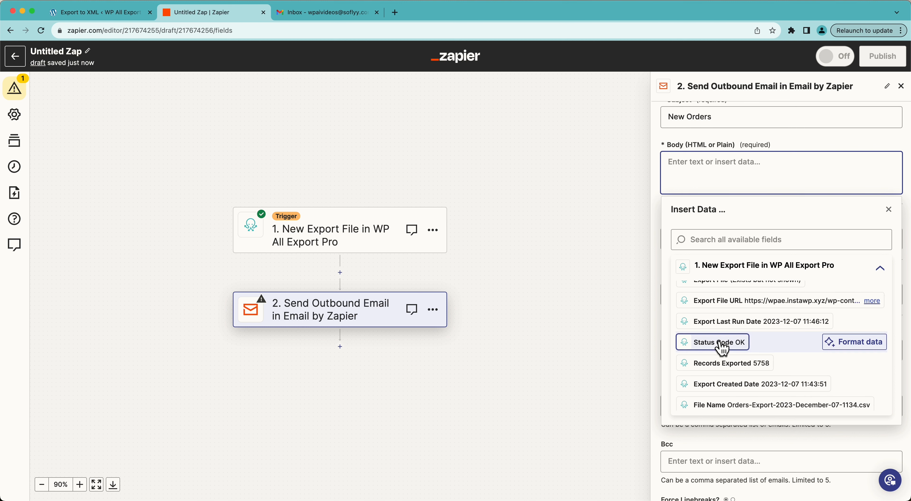
{"action": "scroll", "coordinate": [722, 347], "scroll_direction": "up", "scroll_amount": 2}
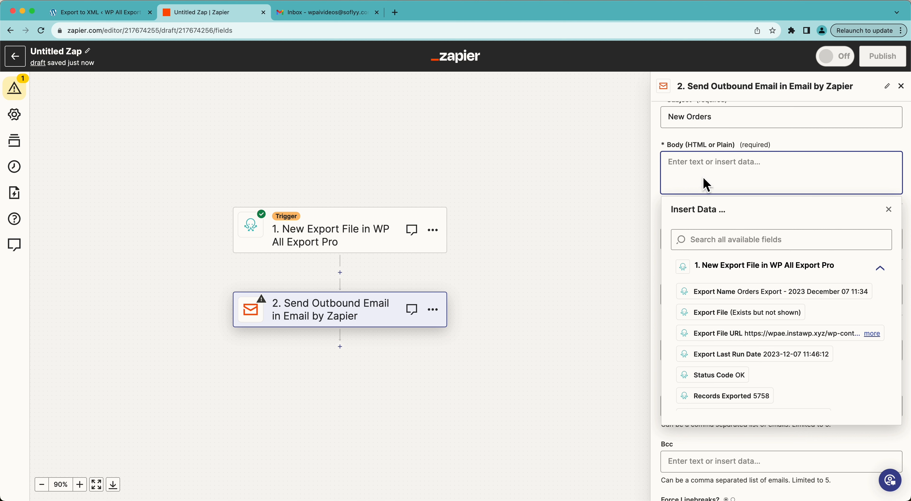
Step: Write "This week we had [Records Exported] orders." in the email body, inserting the Records Exported field from the trigger
{"action": "type", "text": "This w"}
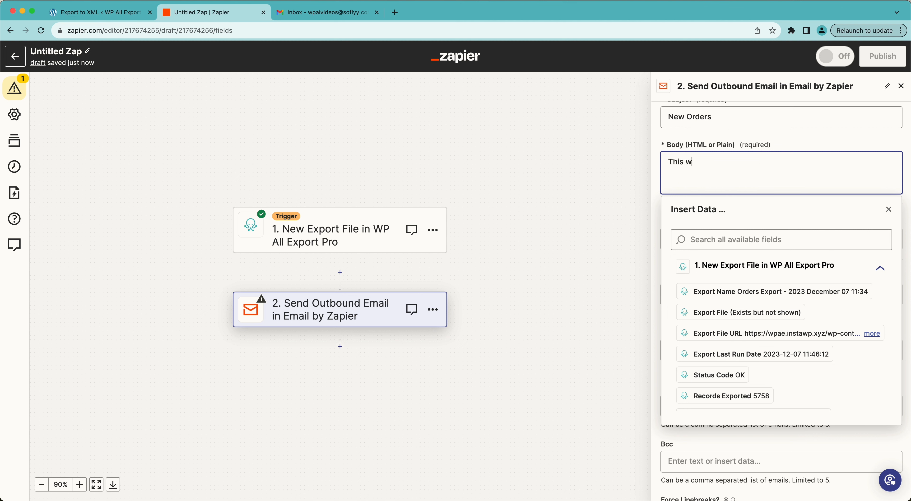
{"action": "type", "text": "eek we have"}
{"action": "key", "text": "BackSpace"}
{"action": "key", "text": "BackSpace"}
{"action": "type", "text": "d"}
{"action": "scroll", "coordinate": [724, 329], "scroll_direction": "down", "scroll_amount": 1}
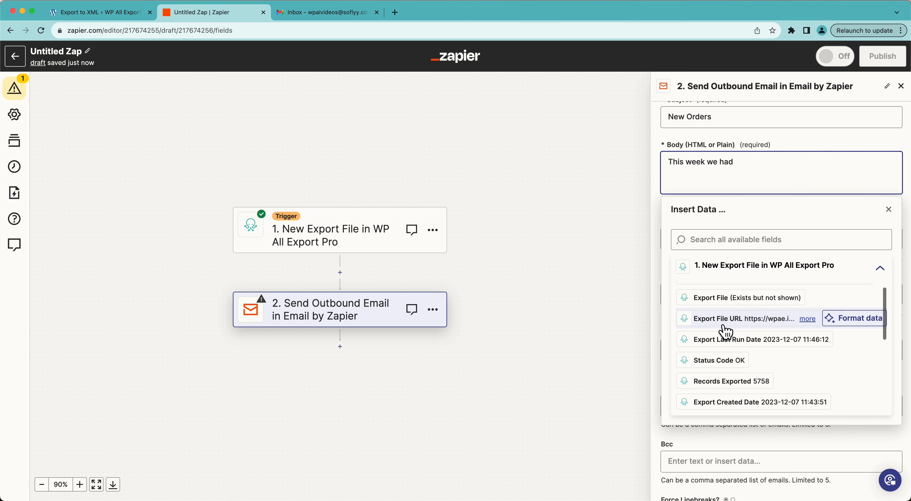
{"action": "scroll", "coordinate": [724, 329], "scroll_direction": "up", "scroll_amount": 1}
{"action": "scroll", "coordinate": [725, 331], "scroll_direction": "down", "scroll_amount": 2}
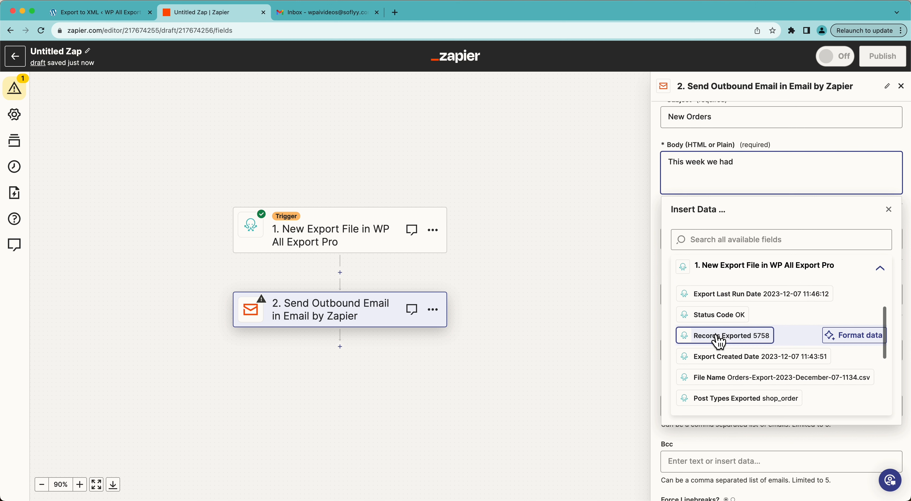
{"action": "left_click", "coordinate": [725, 333]}
{"action": "type", "text": "orde"}
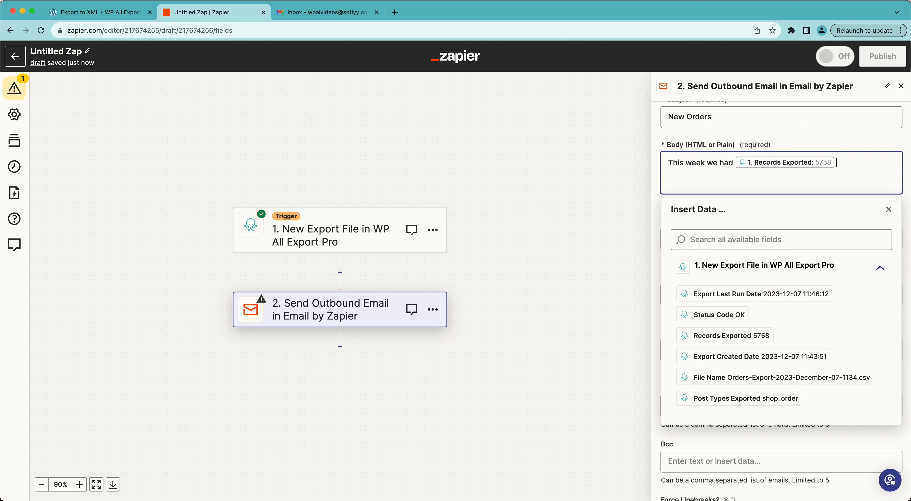
{"action": "type", "text": "rs."}
Step: Add a second line "File:" to the email body, followed by the trigger's Export File URL field
{"action": "key", "text": "Return"}
{"action": "key", "text": "BackSpace"}
{"action": "type", "text": "File:"}
{"action": "scroll", "coordinate": [777, 348], "scroll_direction": "down", "scroll_amount": 3}
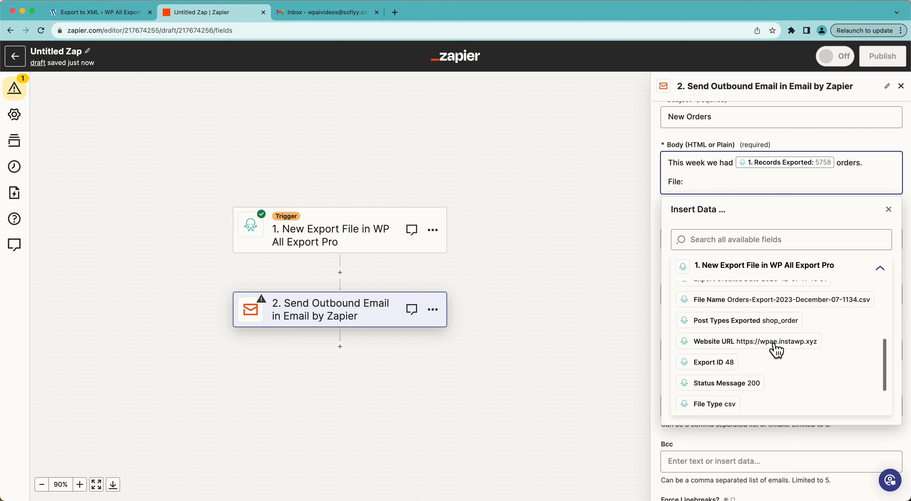
{"action": "scroll", "coordinate": [777, 351], "scroll_direction": "up", "scroll_amount": 1}
{"action": "scroll", "coordinate": [776, 351], "scroll_direction": "down", "scroll_amount": 2}
{"action": "scroll", "coordinate": [777, 351], "scroll_direction": "up", "scroll_amount": 5}
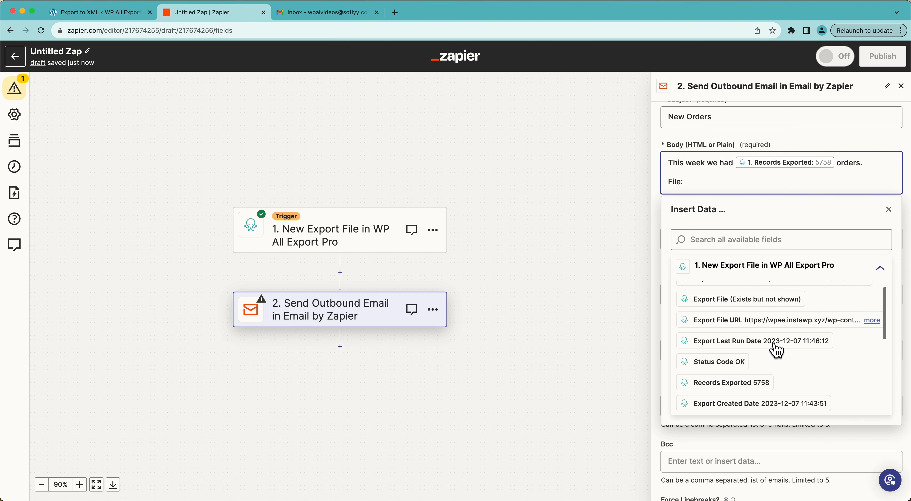
{"action": "scroll", "coordinate": [777, 351], "scroll_direction": "up", "scroll_amount": 1}
{"action": "left_click", "coordinate": [769, 332]}
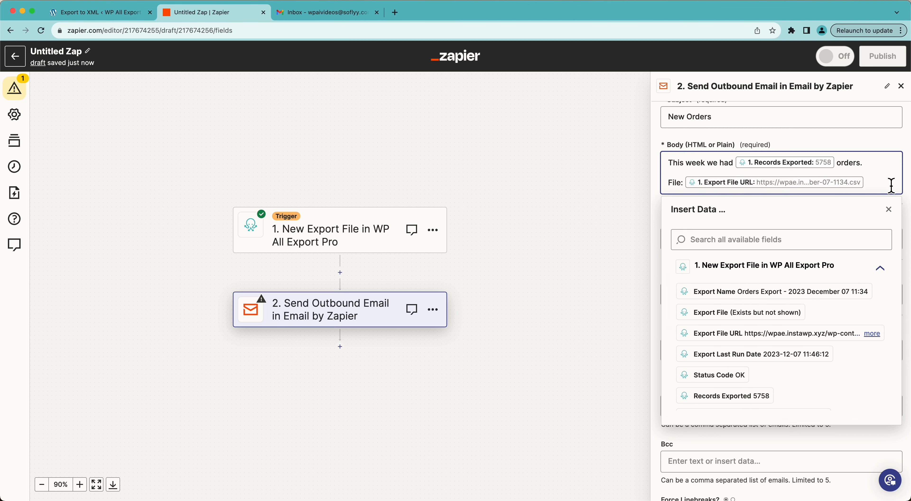
{"action": "left_click", "coordinate": [888, 209]}
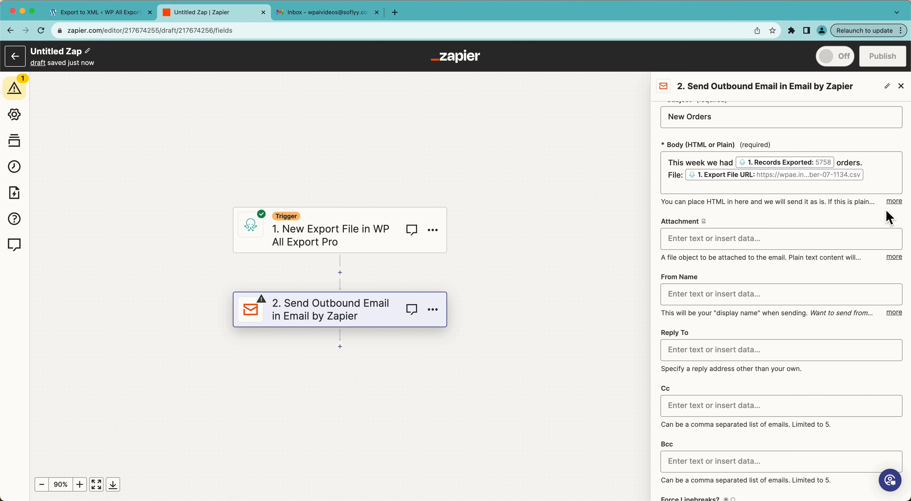
Step: Set the email's attachment to the trigger's Export File field
{"action": "left_click", "coordinate": [683, 242]}
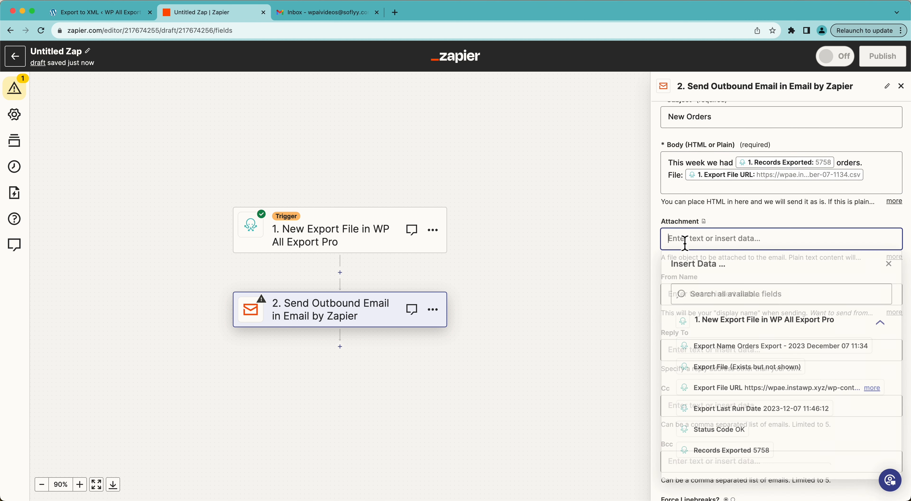
{"action": "scroll", "coordinate": [729, 383], "scroll_direction": "down", "scroll_amount": 1}
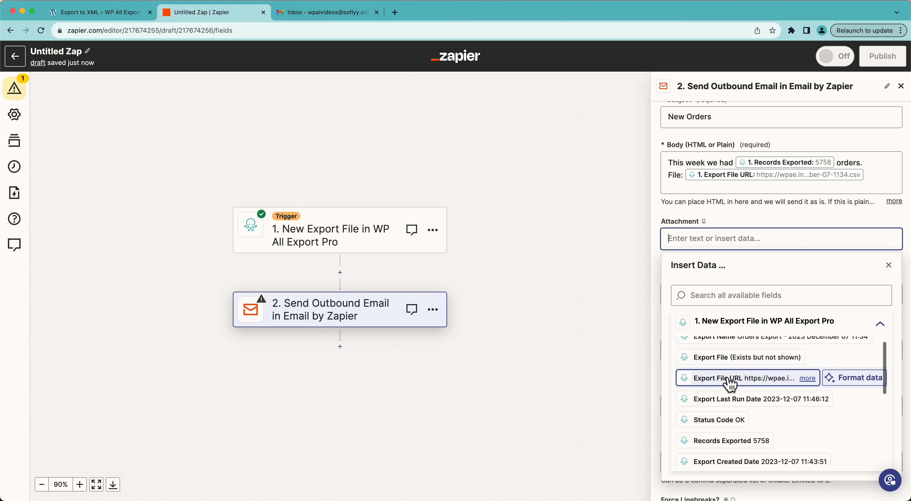
{"action": "left_click", "coordinate": [728, 360]}
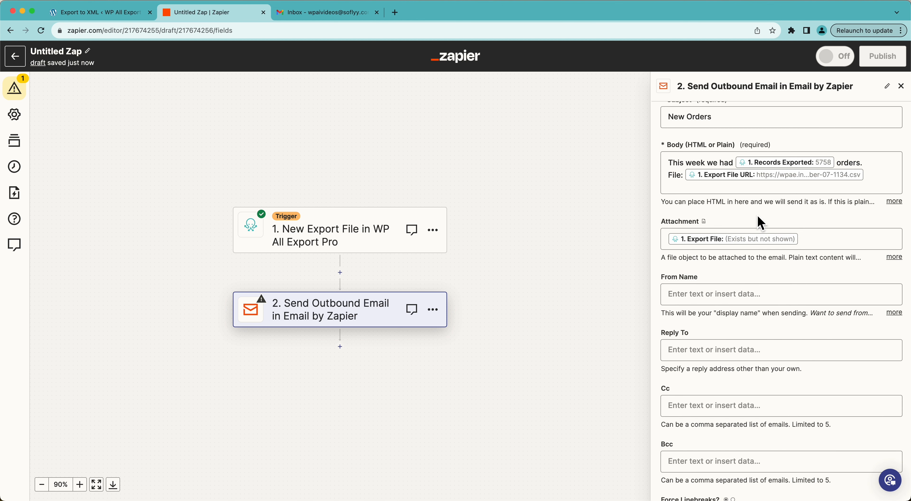
Step: Insert a blank line before the "File:" line in the email body
{"action": "left_click", "coordinate": [673, 180]}
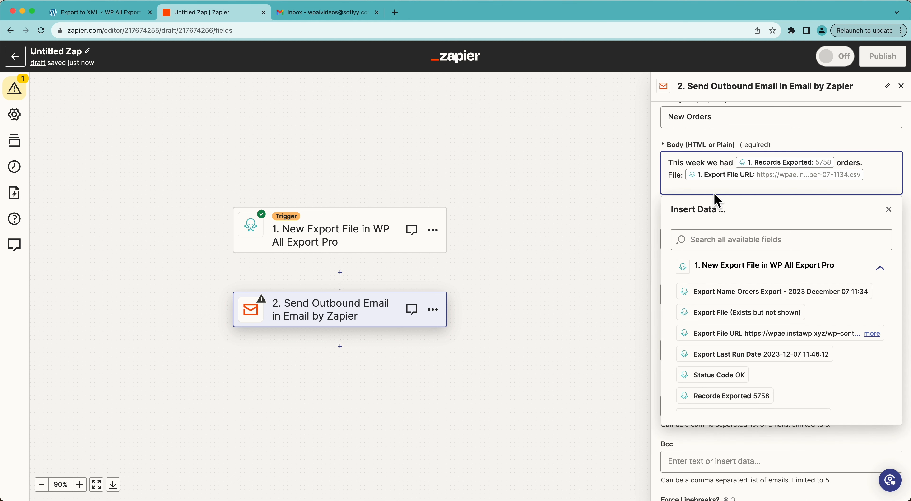
{"action": "key", "text": "Return"}
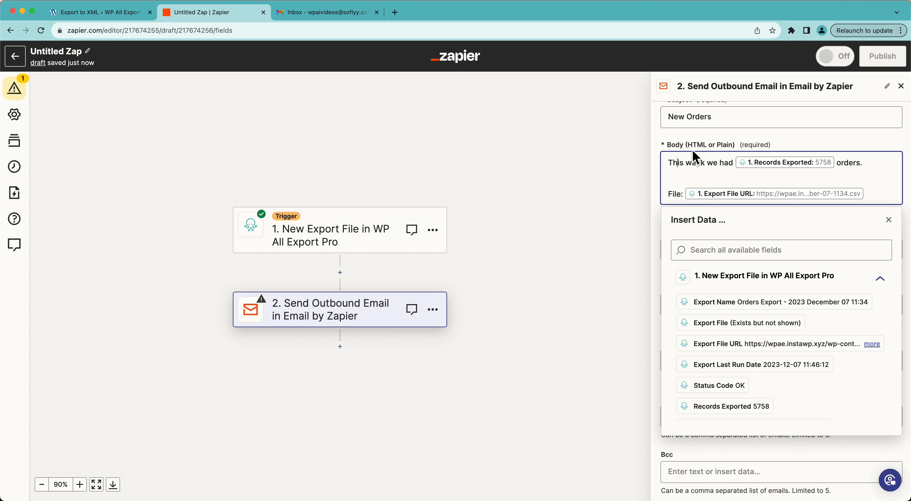
{"action": "left_click", "coordinate": [718, 134]}
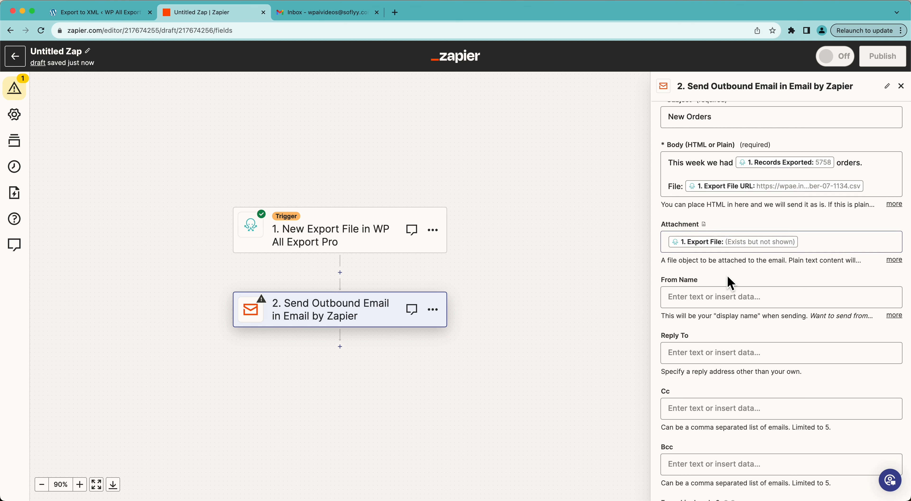
Step: Set the email's From Name to "WP All Export"
{"action": "scroll", "coordinate": [731, 283], "scroll_direction": "down", "scroll_amount": 2}
{"action": "left_click", "coordinate": [706, 225]}
{"action": "type", "text": "WP"}
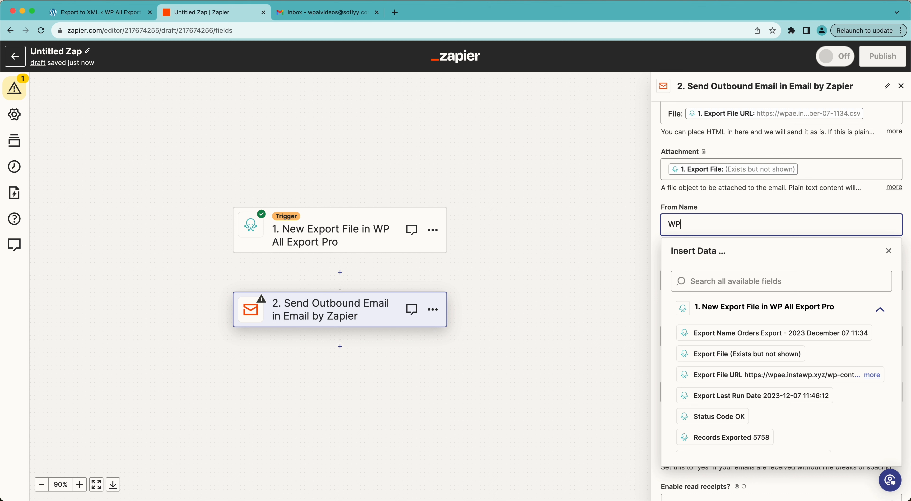
{"action": "type", "text": " All Export"}
{"action": "left_click", "coordinate": [699, 208]}
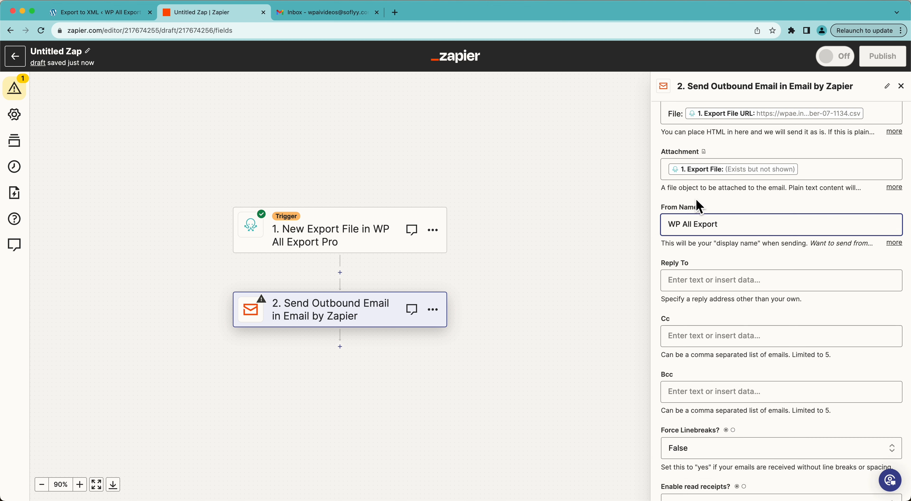
Step: Leave the remaining email options at their defaults, continue to the test stage and send the test email
{"action": "scroll", "coordinate": [700, 312], "scroll_direction": "down", "scroll_amount": 5}
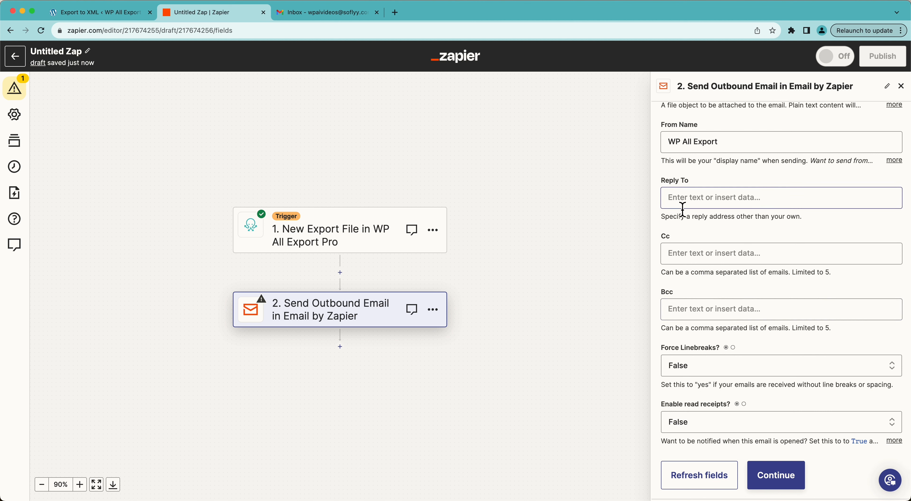
{"action": "scroll", "coordinate": [692, 345], "scroll_direction": "down", "scroll_amount": 1}
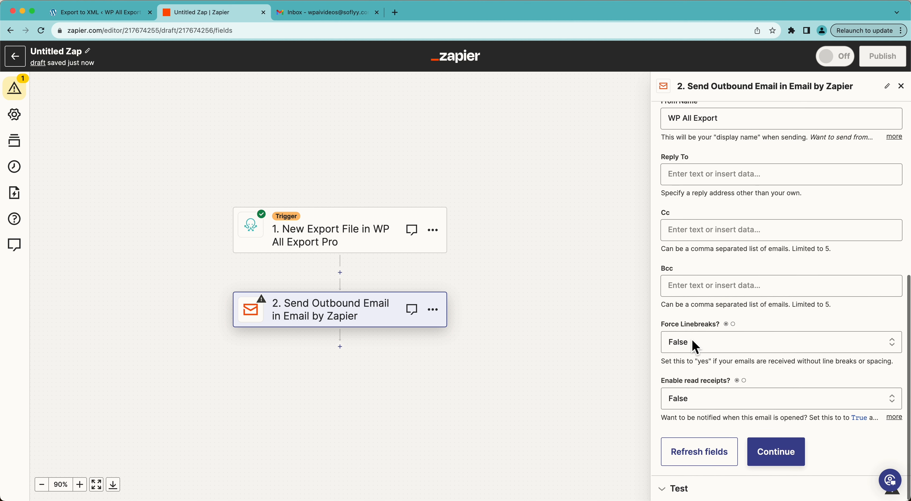
{"action": "left_click", "coordinate": [780, 455]}
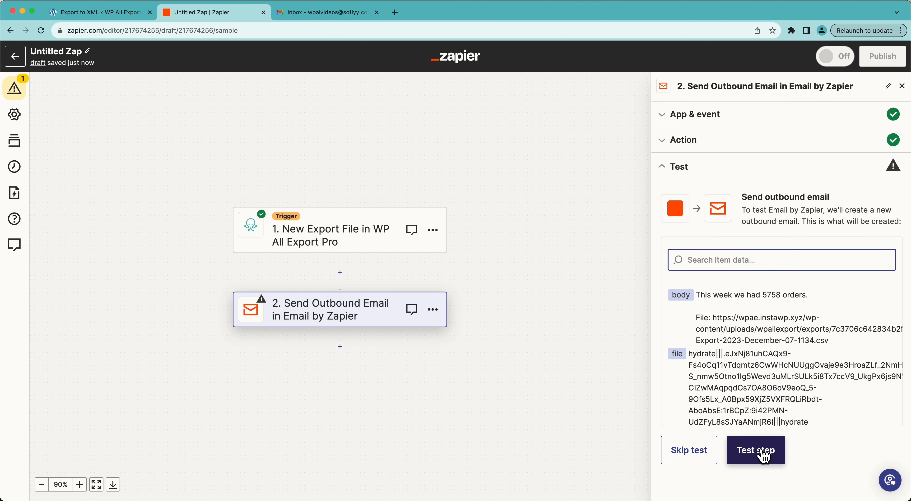
{"action": "left_click", "coordinate": [765, 456]}
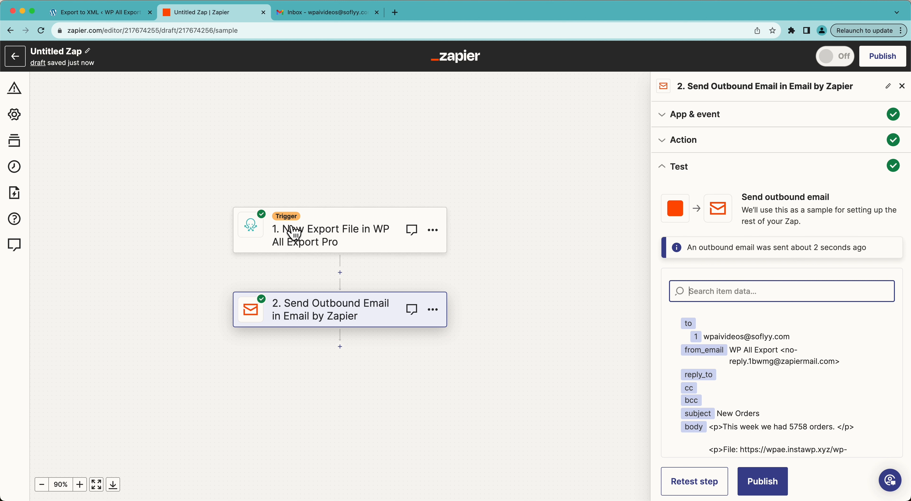
Step: Switch to the Gmail inbox, refresh it and open the "New Orders" email from WP All Export
{"action": "left_click", "coordinate": [319, 13]}
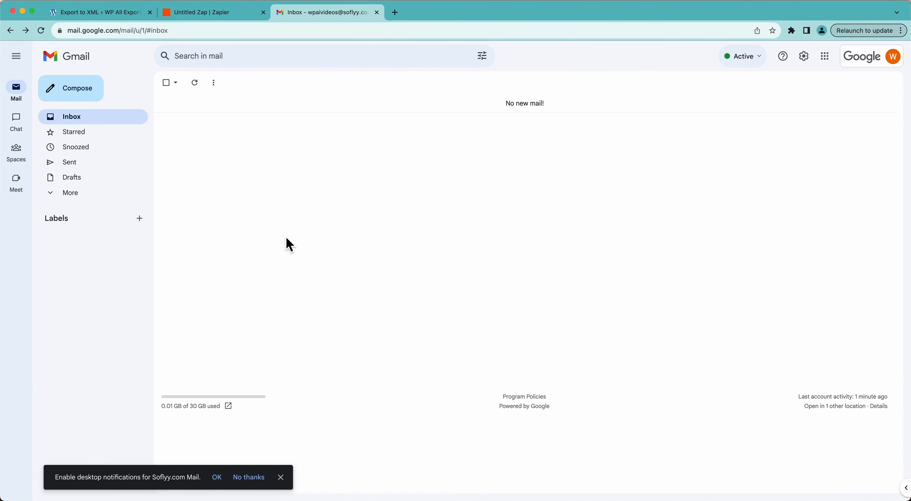
{"action": "key", "text": "super+r"}
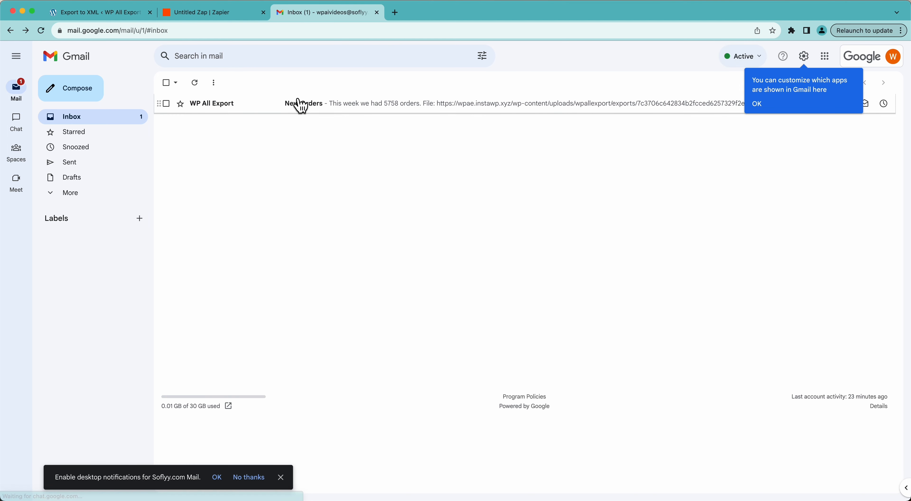
{"action": "left_click", "coordinate": [353, 110]}
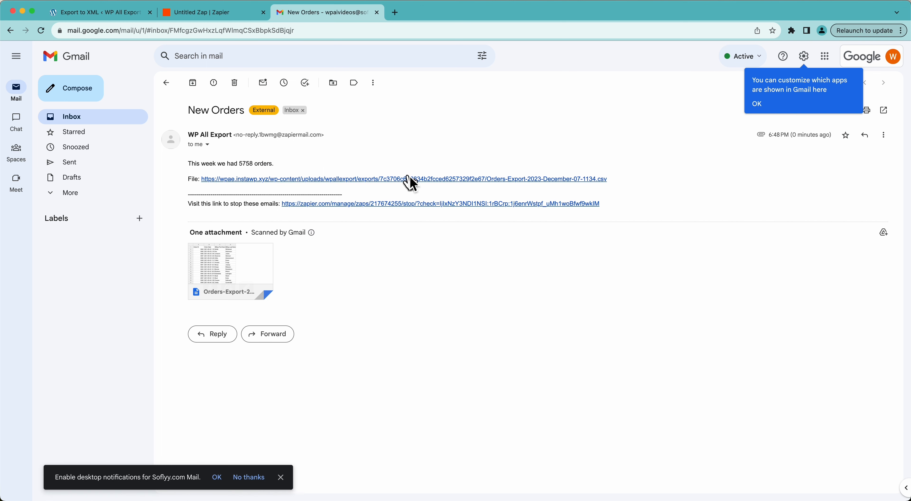
Step: Download the orders export CSV through the file link in the email and open the downloaded file
{"action": "mouse_move", "coordinate": [235, 271]}
{"action": "left_click", "coordinate": [334, 180]}
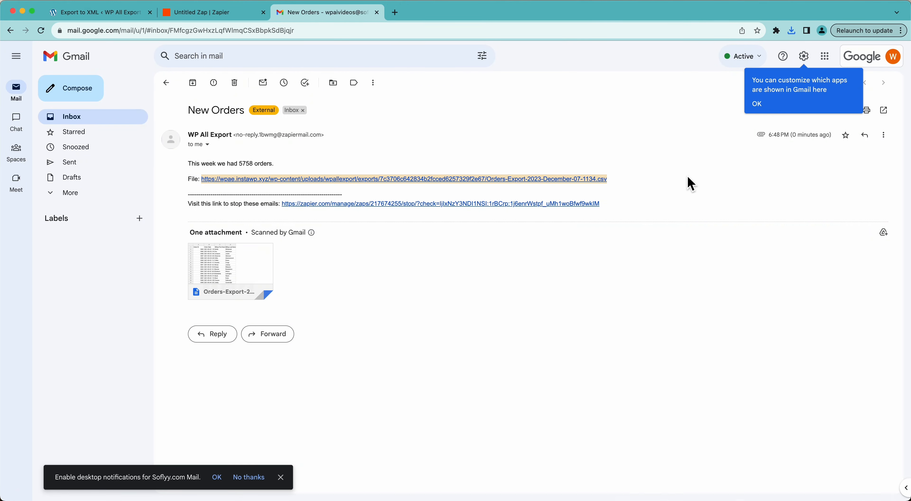
{"action": "left_click", "coordinate": [791, 32]}
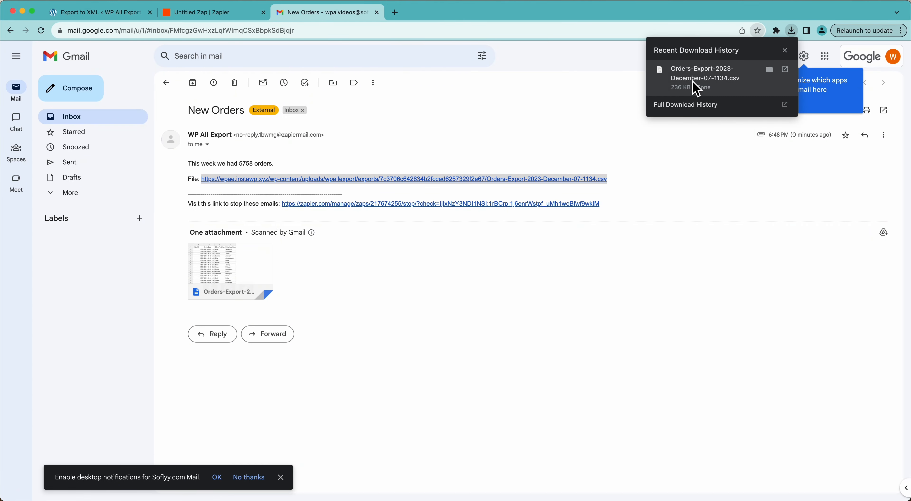
{"action": "left_click", "coordinate": [696, 89]}
{"action": "left_click", "coordinate": [451, 386]}
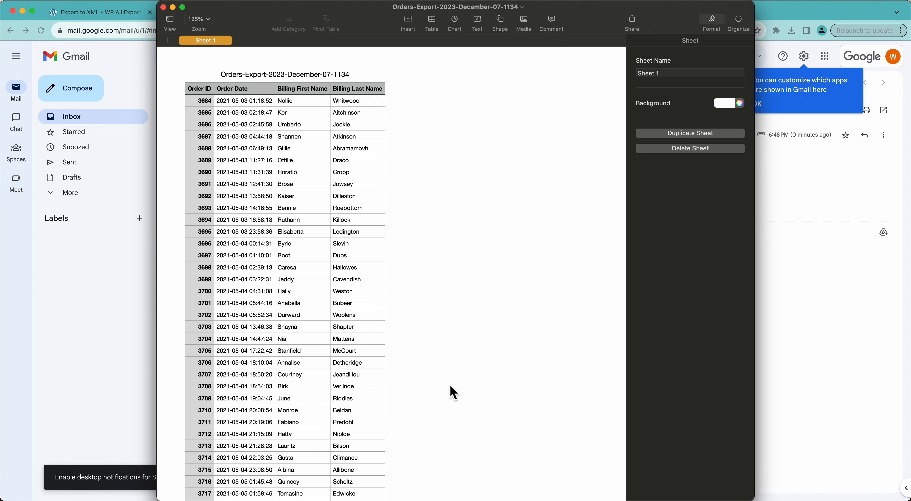
Step: Look through the exported order rows in the spreadsheet, then return to the email in the browser
{"action": "scroll", "coordinate": [377, 265], "scroll_direction": "down", "scroll_amount": 10}
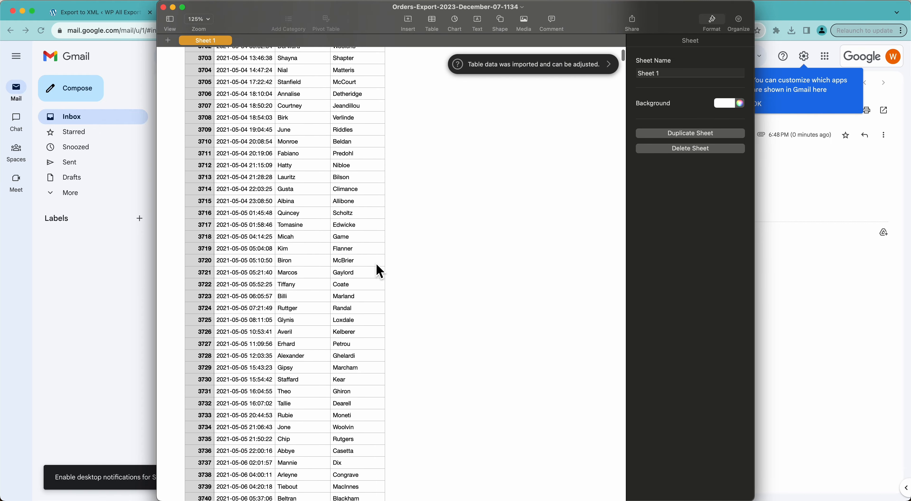
{"action": "scroll", "coordinate": [376, 263], "scroll_direction": "down", "scroll_amount": 20}
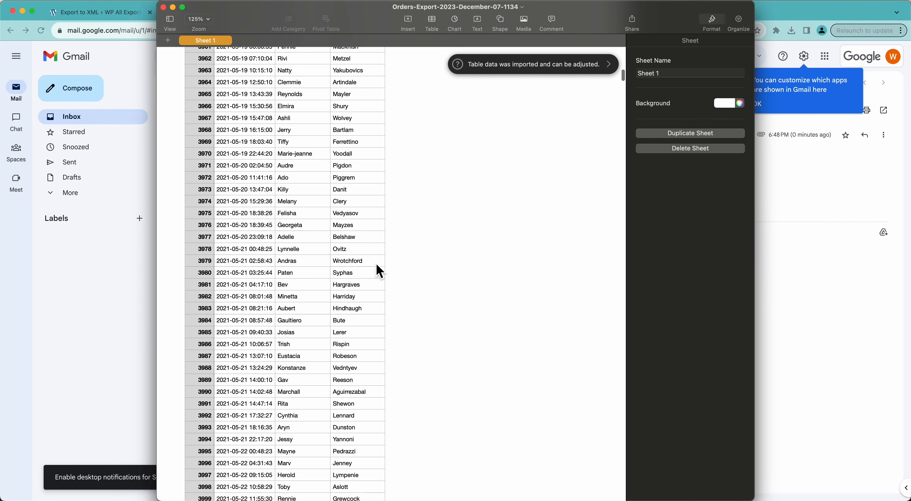
{"action": "scroll", "coordinate": [355, 259], "scroll_direction": "up", "scroll_amount": 20}
{"action": "left_click", "coordinate": [118, 291]}
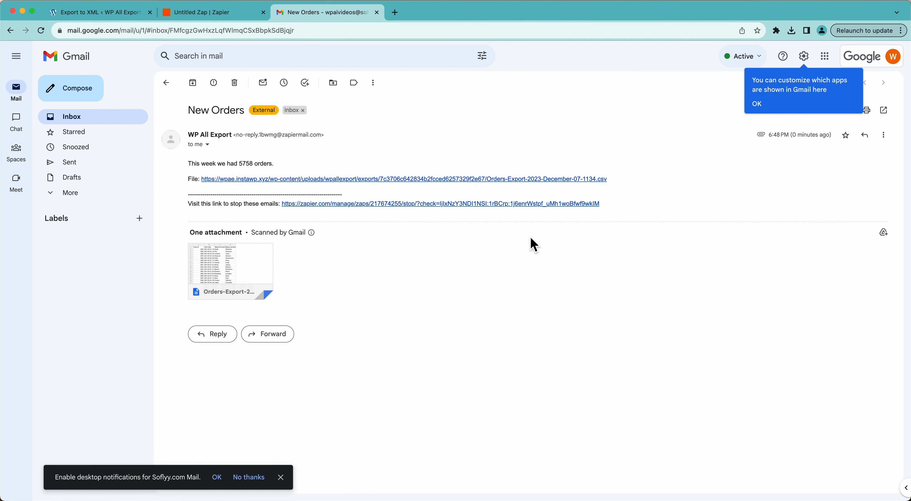
Step: Switch to the WordPress site and open WP All Export's Manage Exports list to look up the orders export's ID
{"action": "left_click", "coordinate": [126, 16]}
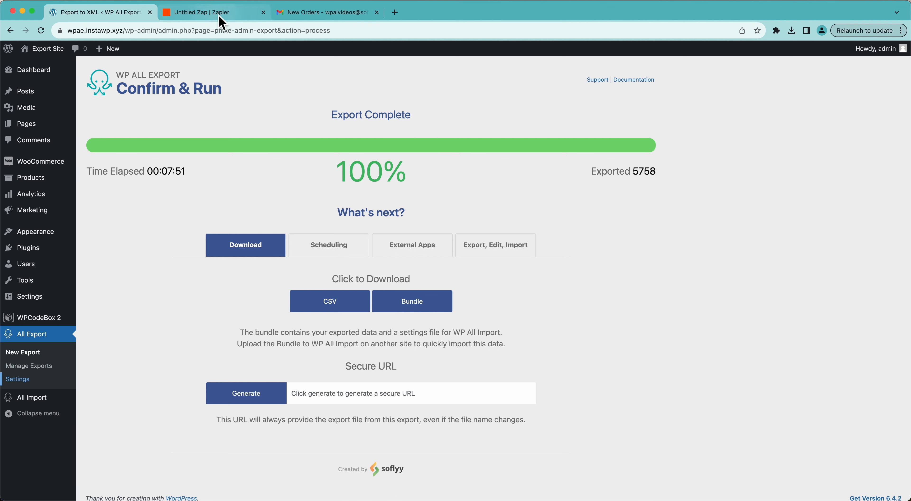
{"action": "left_click", "coordinate": [209, 15]}
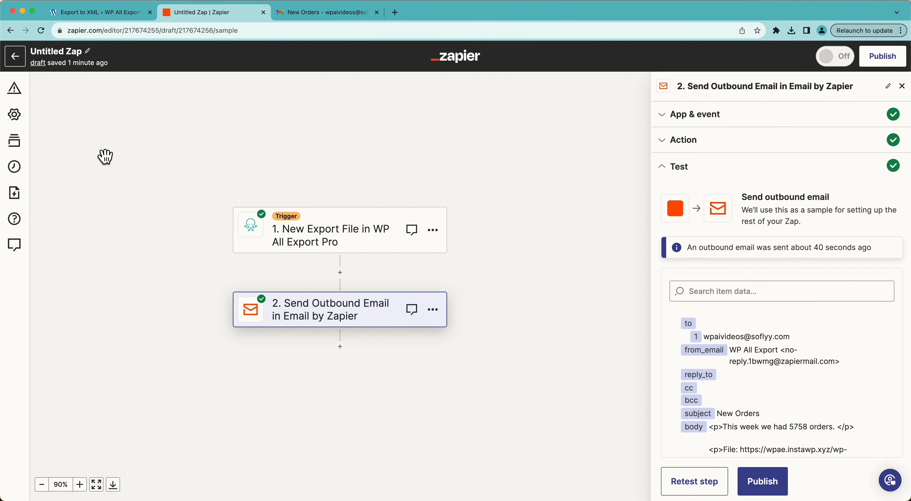
{"action": "left_click", "coordinate": [94, 14]}
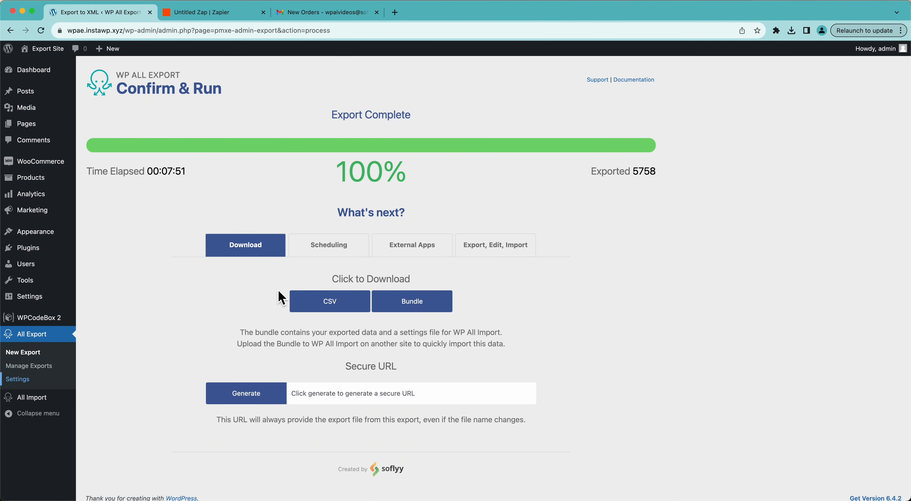
{"action": "left_click", "coordinate": [53, 367]}
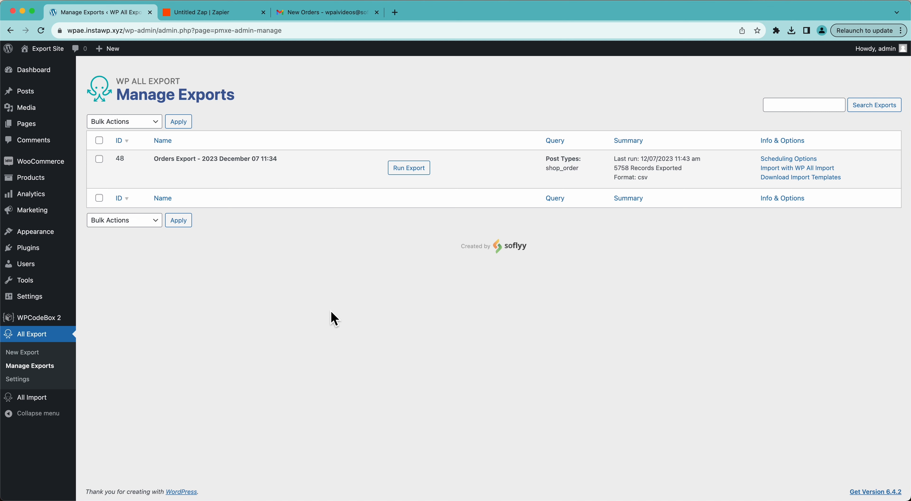
{"action": "mouse_move", "coordinate": [118, 173]}
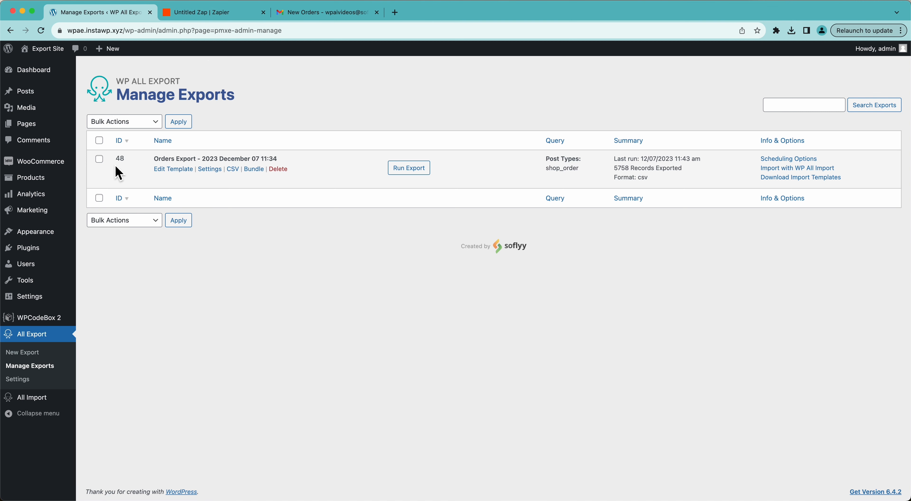
Step: Return to the Zap in Zapier and insert a Filter step between the export trigger and the email action
{"action": "left_click", "coordinate": [188, 12]}
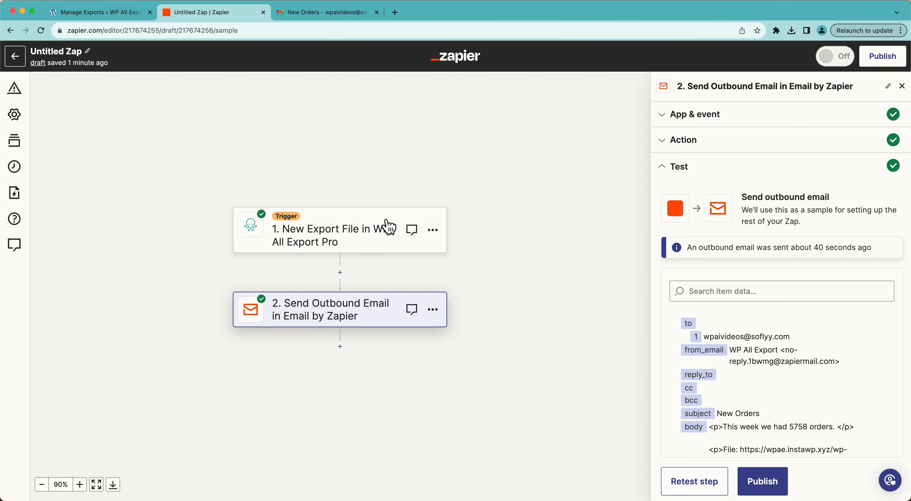
{"action": "left_click", "coordinate": [132, 12]}
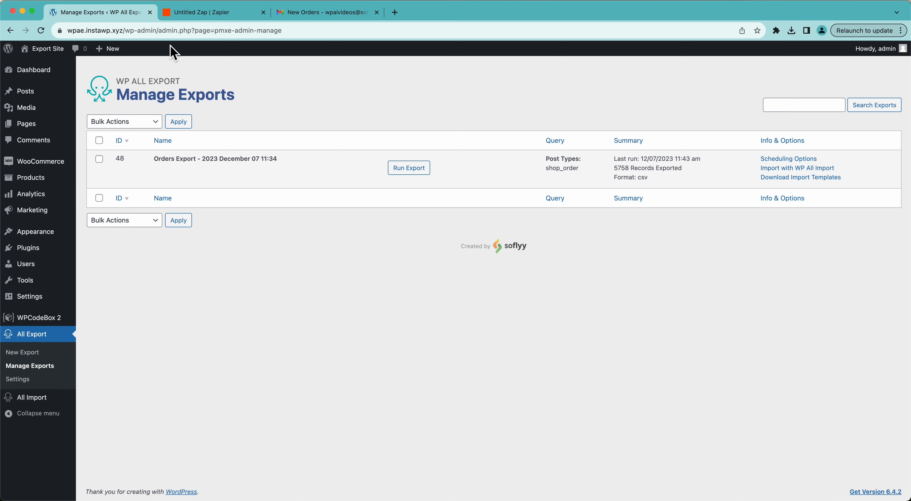
{"action": "left_click", "coordinate": [198, 12]}
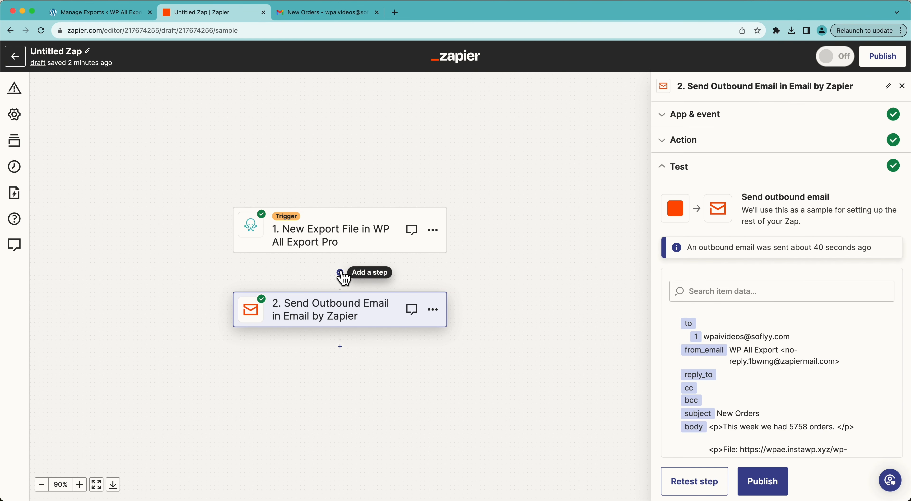
{"action": "left_click", "coordinate": [341, 272]}
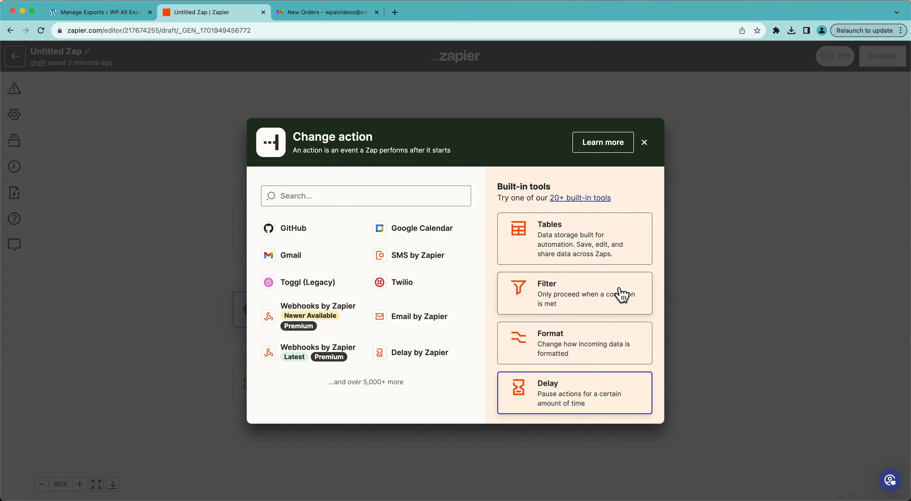
{"action": "left_click", "coordinate": [623, 295]}
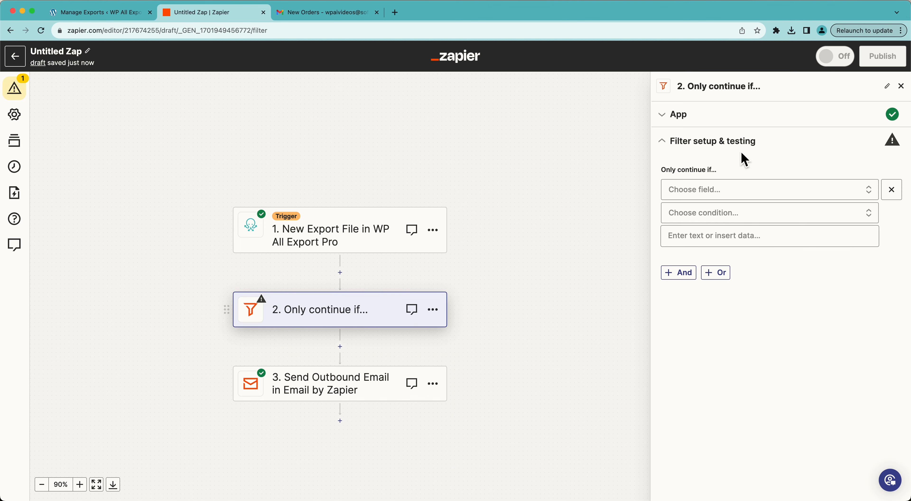
Step: Find the trigger's Export ID field by searching "export id" and set it as the filter's field
{"action": "left_click", "coordinate": [709, 196]}
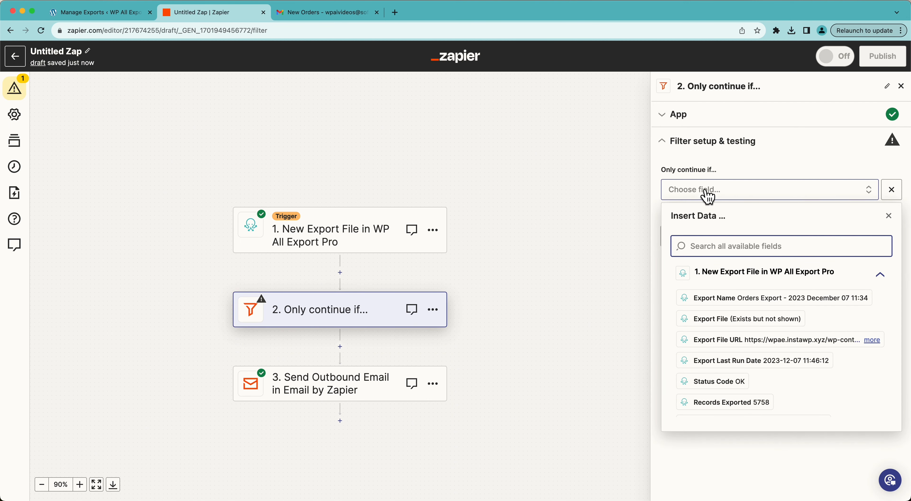
{"action": "left_click", "coordinate": [720, 328]}
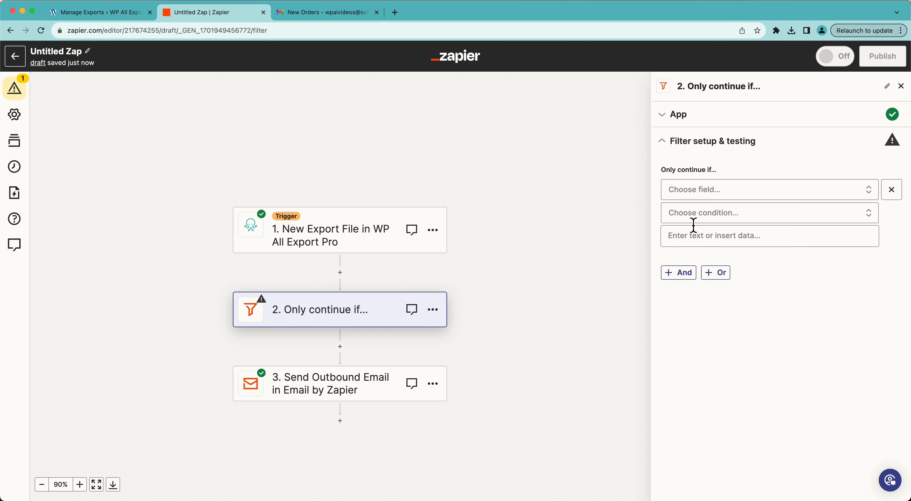
{"action": "left_click", "coordinate": [700, 195]}
{"action": "type", "text": "ex"}
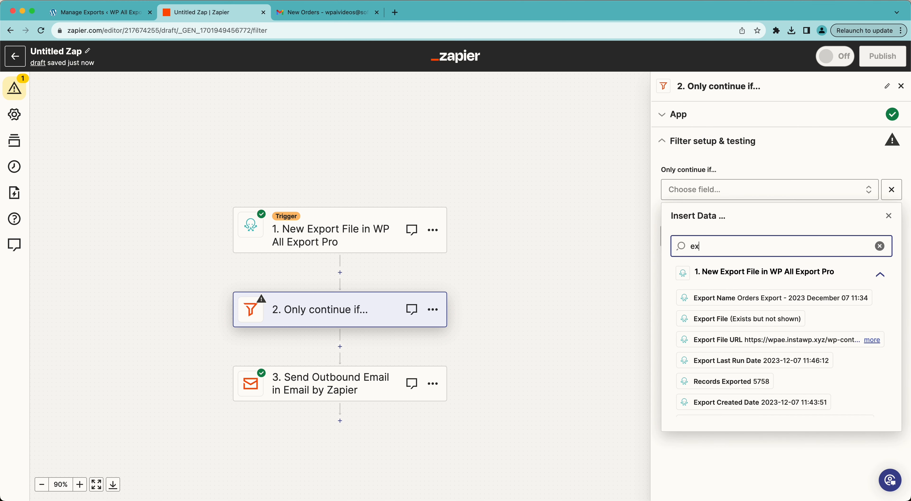
{"action": "type", "text": "port id"}
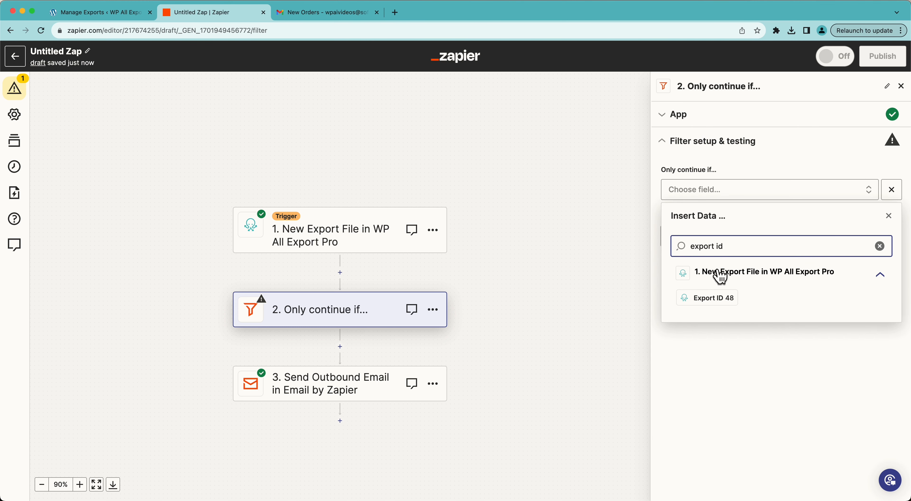
{"action": "left_click", "coordinate": [712, 299]}
Step: Set the filter condition to "(Text) Exactly matches" with the value 48, and test the filter
{"action": "left_click", "coordinate": [696, 217]}
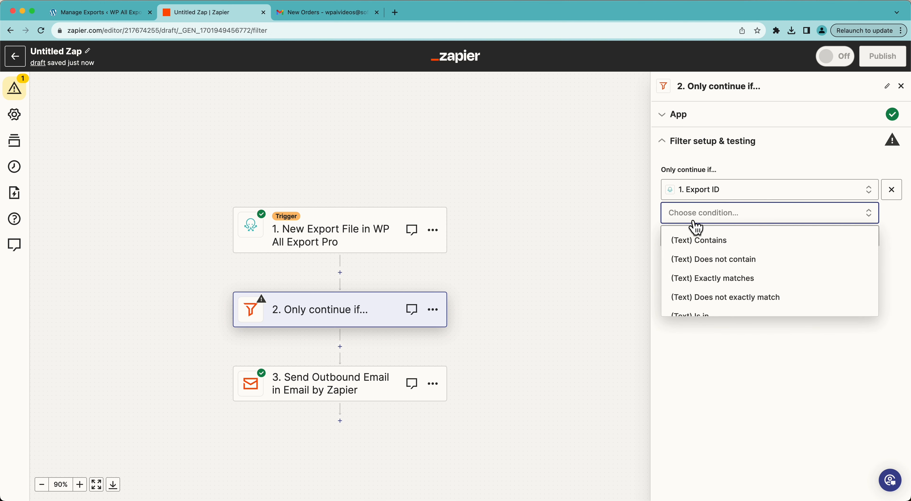
{"action": "scroll", "coordinate": [702, 269], "scroll_direction": "down", "scroll_amount": 1}
{"action": "left_click", "coordinate": [704, 272]}
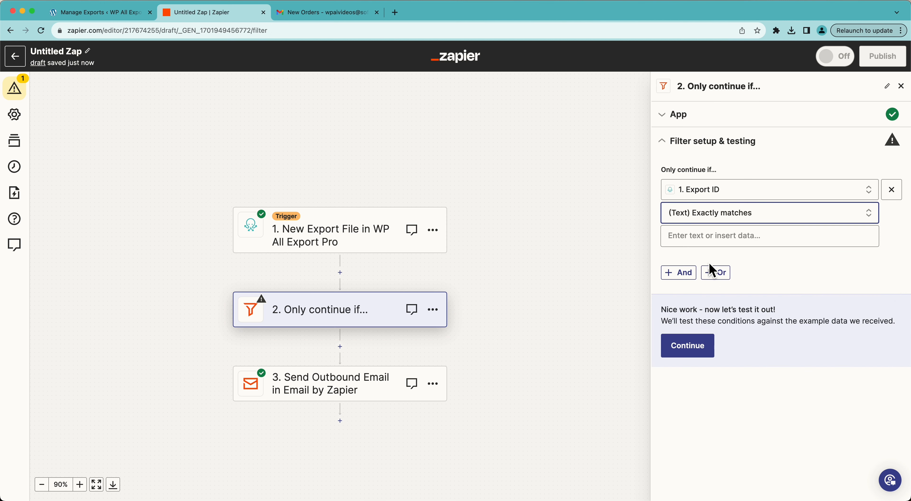
{"action": "left_click", "coordinate": [705, 236]}
{"action": "type", "text": "48"}
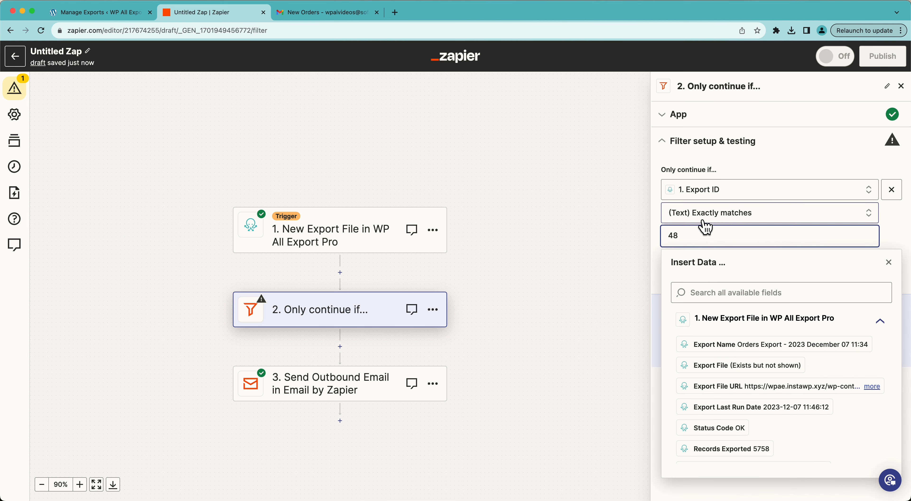
{"action": "left_click", "coordinate": [740, 169]}
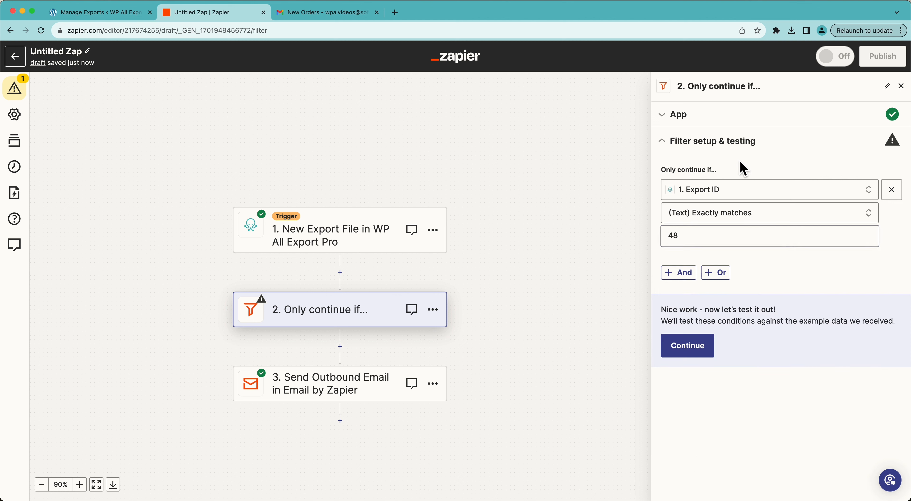
{"action": "left_click", "coordinate": [704, 350]}
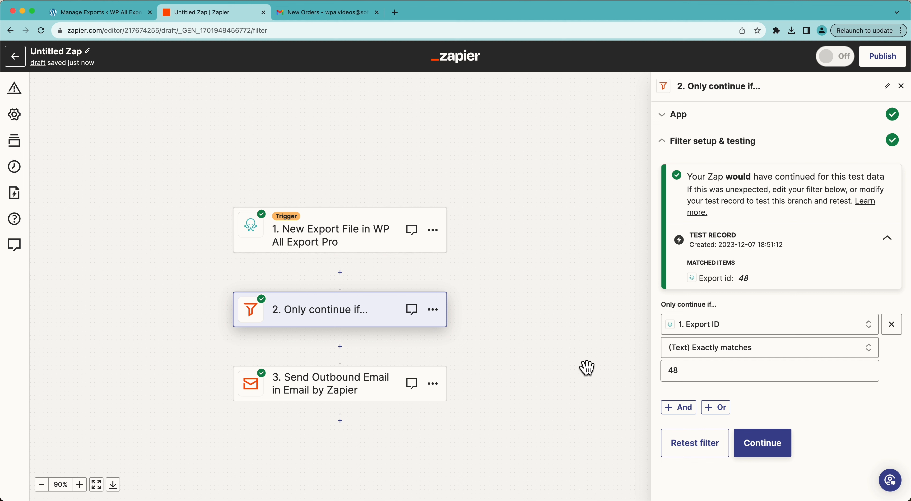
Step: Rename the Zap to "Email WooCommerce Order Export" and publish it
{"action": "left_click", "coordinate": [87, 52]}
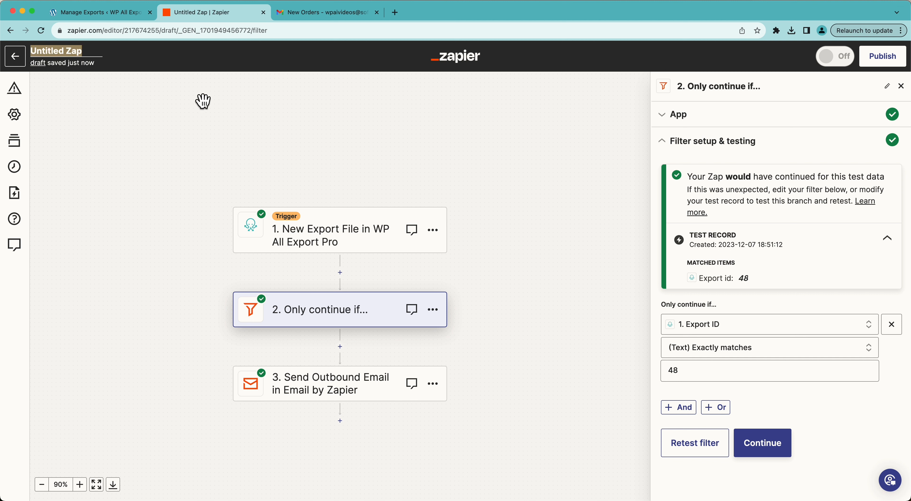
{"action": "type", "text": "Email"}
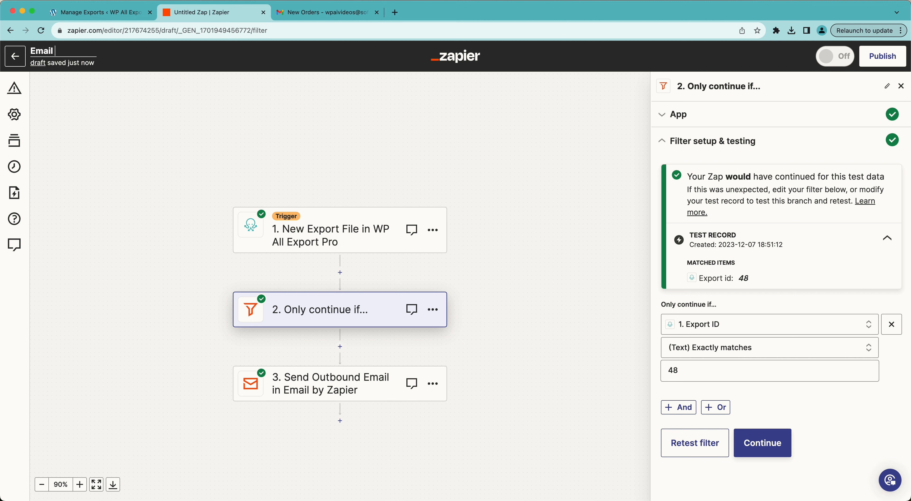
{"action": "type", "text": " WooCommerce Order Export"}
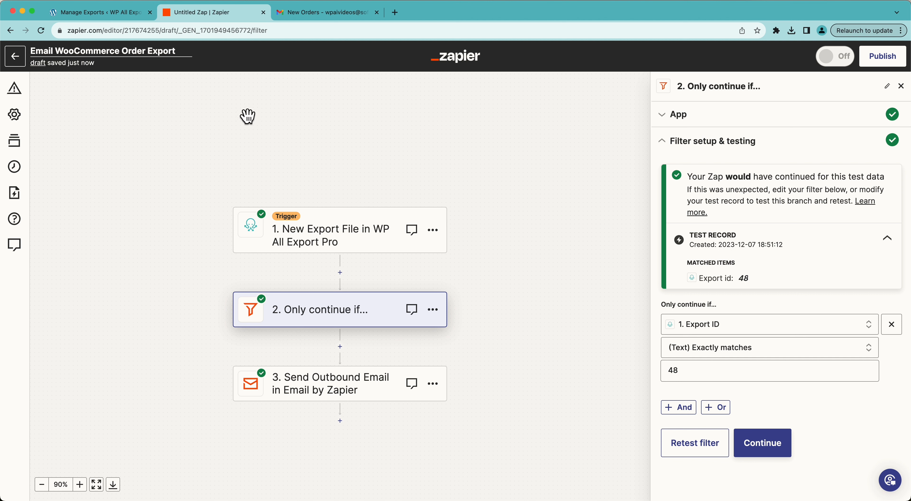
{"action": "left_click", "coordinate": [247, 116]}
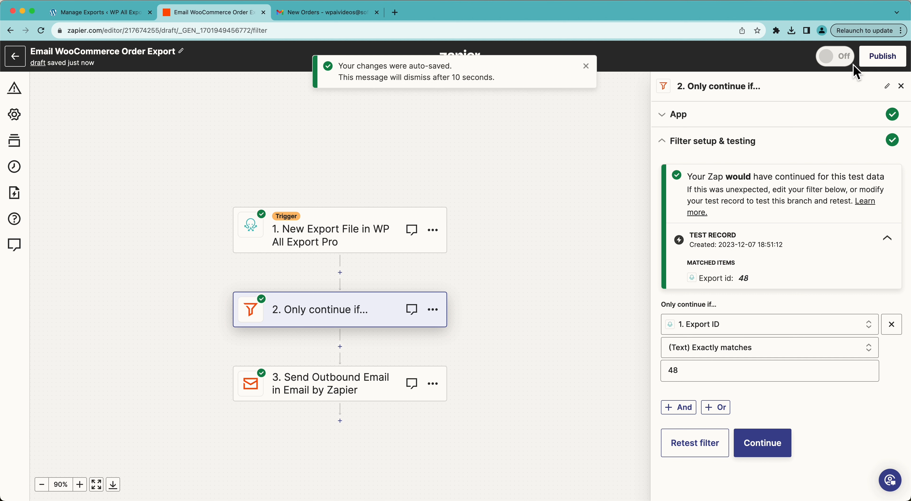
{"action": "left_click", "coordinate": [586, 66]}
{"action": "left_click", "coordinate": [881, 48]}
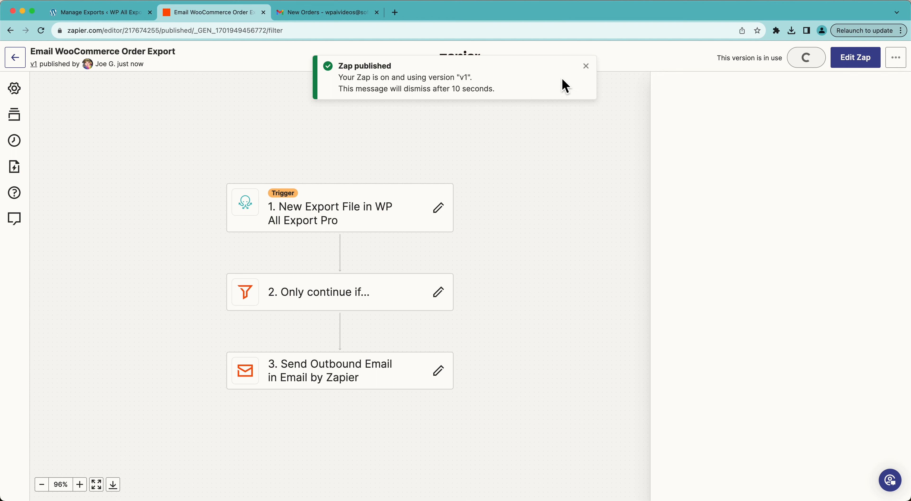
{"action": "left_click", "coordinate": [588, 67]}
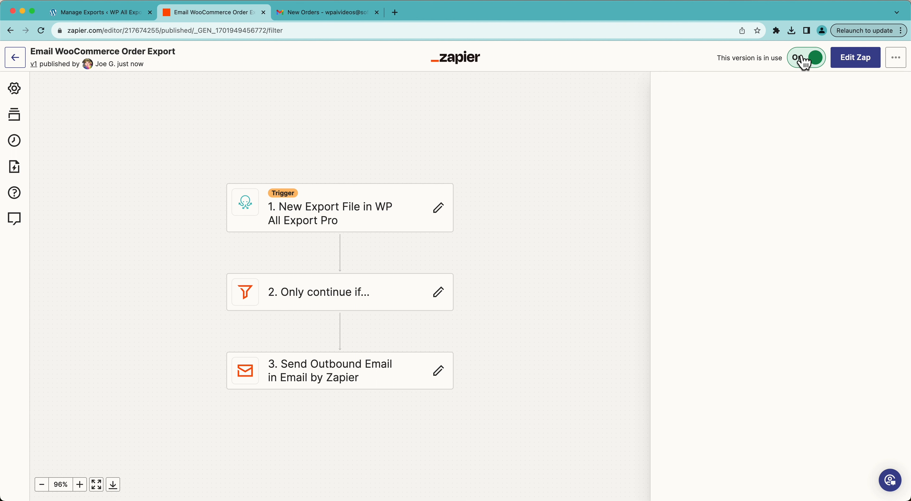
Step: Switch to the WordPress site and enable "Only export Orders once" in the orders export's settings
{"action": "left_click", "coordinate": [72, 13]}
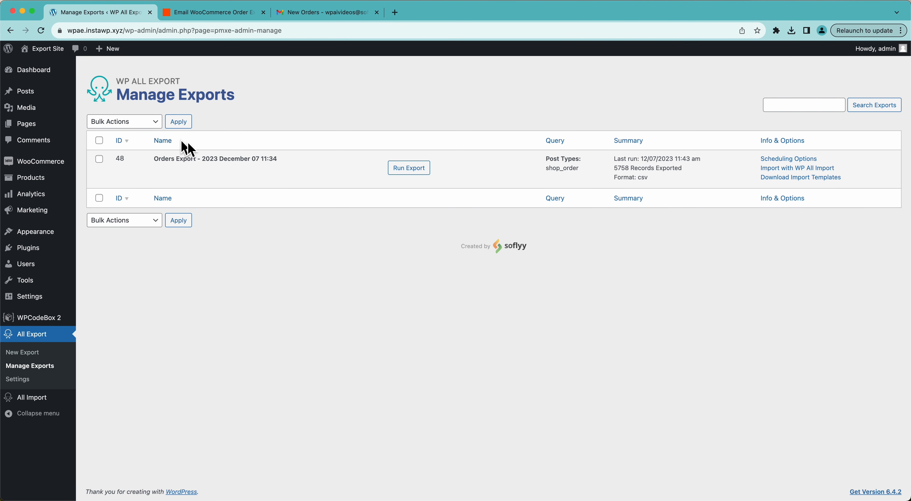
{"action": "left_click", "coordinate": [209, 170]}
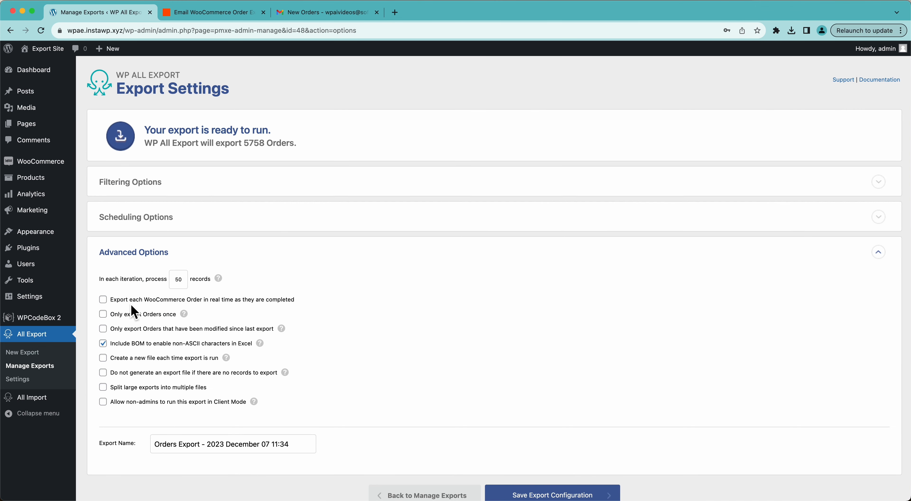
{"action": "left_click", "coordinate": [155, 319]}
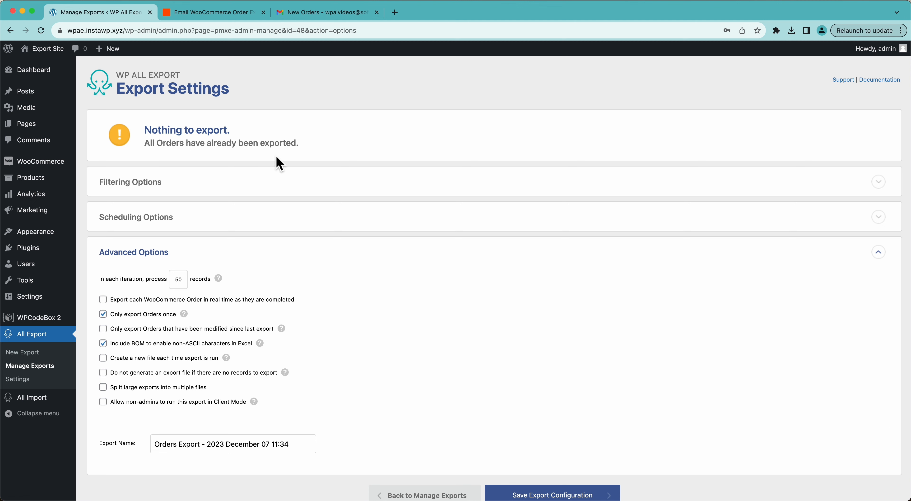
Step: Turn on Automatic Scheduling for the orders export, using every week on Monday at 12:00am, Bangkok time
{"action": "left_click", "coordinate": [145, 217]}
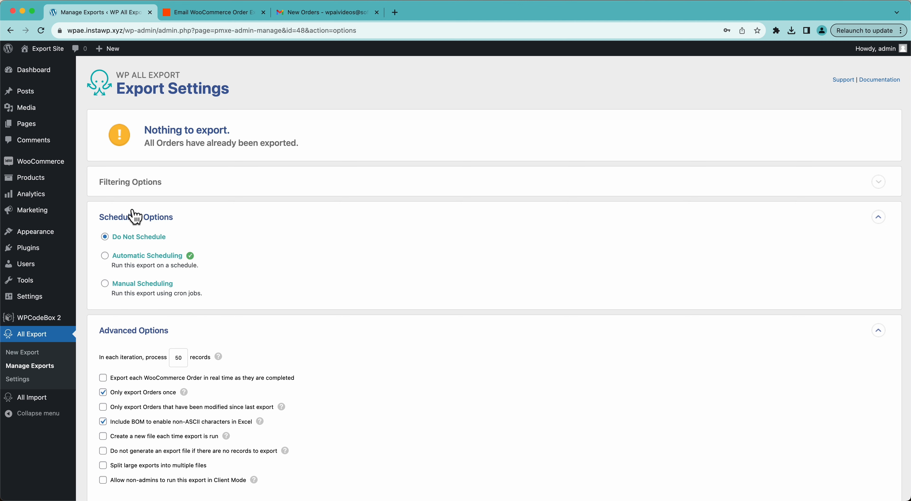
{"action": "left_click", "coordinate": [105, 256]}
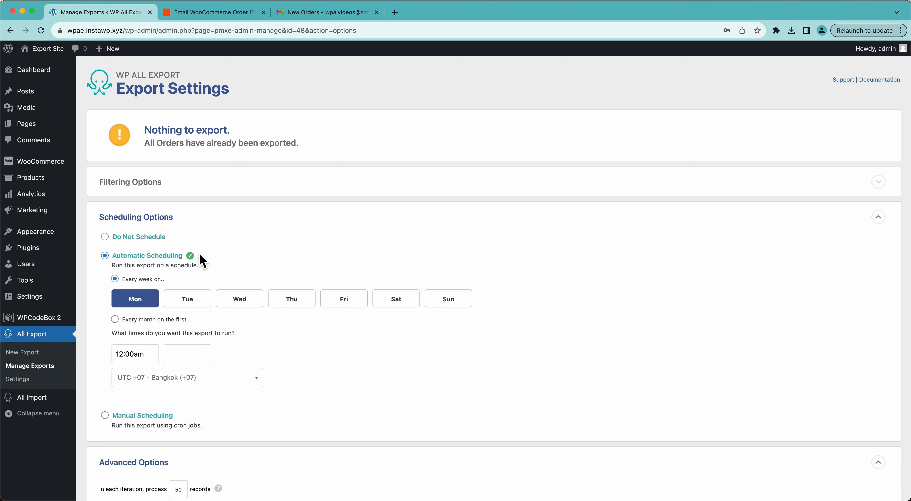
{"action": "mouse_move", "coordinate": [188, 258]}
{"action": "scroll", "coordinate": [134, 348], "scroll_direction": "down", "scroll_amount": 2}
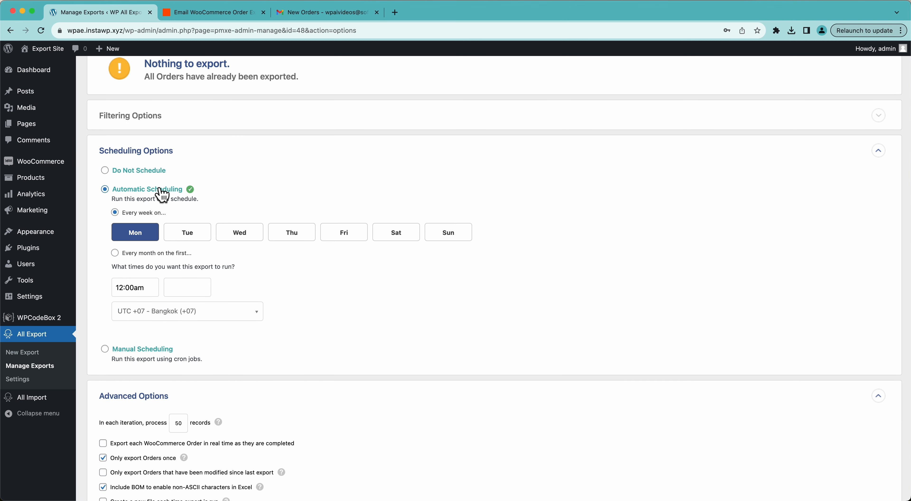
{"action": "scroll", "coordinate": [139, 302], "scroll_direction": "down", "scroll_amount": 5}
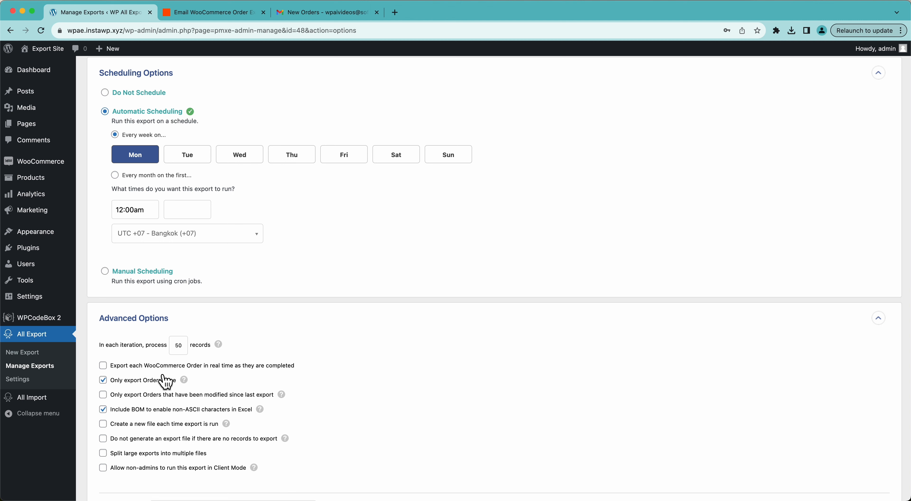
Step: Check the published Zap in Zapier, return to the WordPress export settings and save the export configuration
{"action": "left_click", "coordinate": [218, 14]}
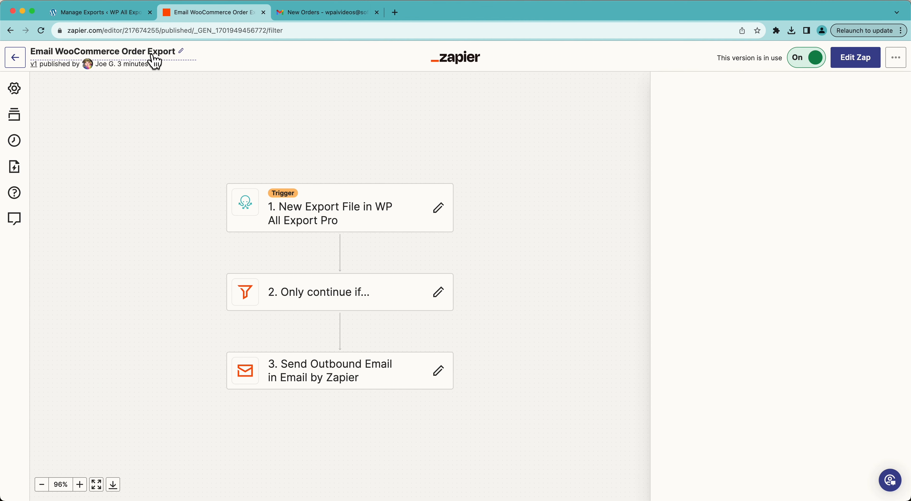
{"action": "left_click", "coordinate": [135, 18]}
{"action": "scroll", "coordinate": [341, 271], "scroll_direction": "down", "scroll_amount": 5}
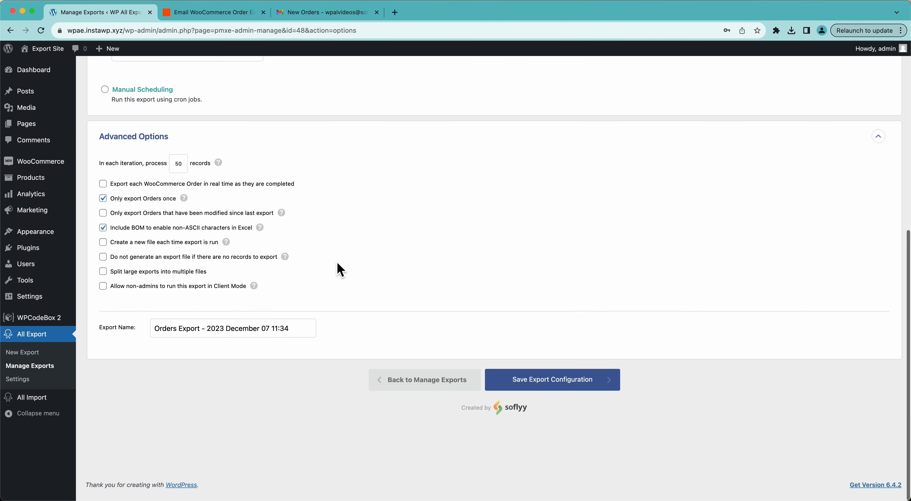
{"action": "scroll", "coordinate": [340, 271], "scroll_direction": "up", "scroll_amount": 10}
{"action": "scroll", "coordinate": [340, 270], "scroll_direction": "down", "scroll_amount": 8}
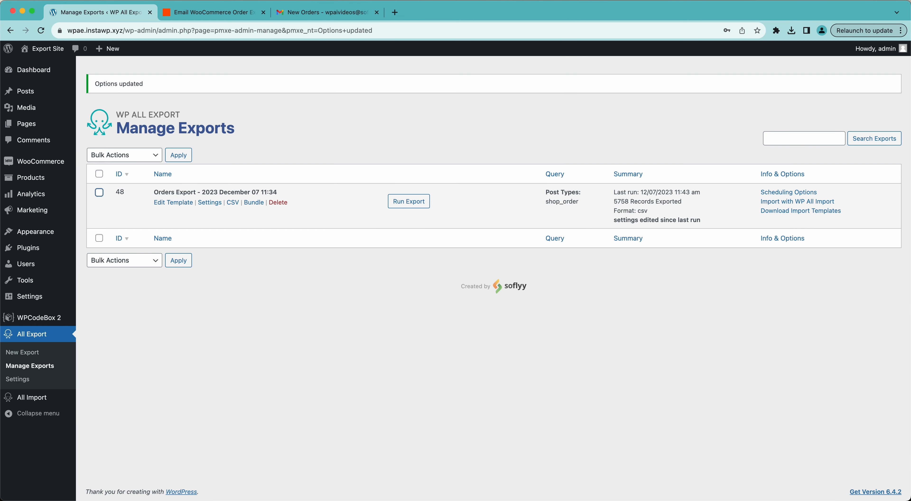
Step: Start a new order in WooCommerce and assign it to an existing customer found by first name
{"action": "mouse_move", "coordinate": [40, 168]}
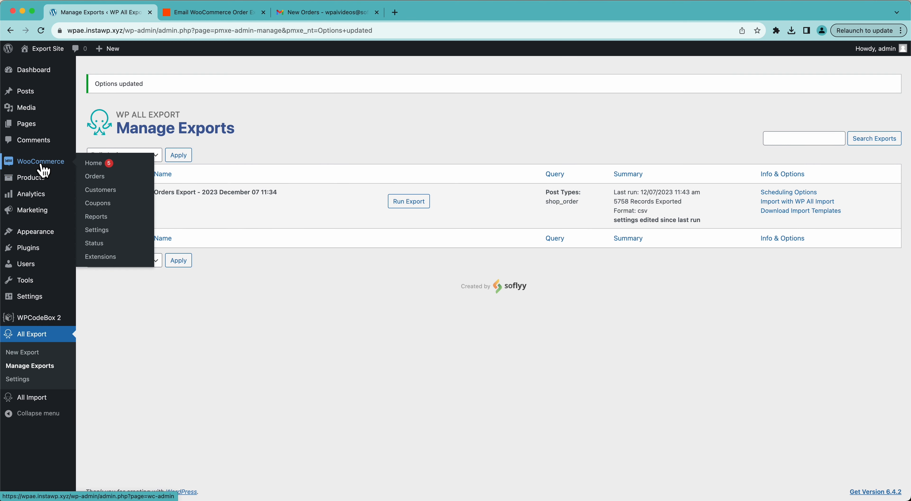
{"action": "left_click", "coordinate": [102, 183]}
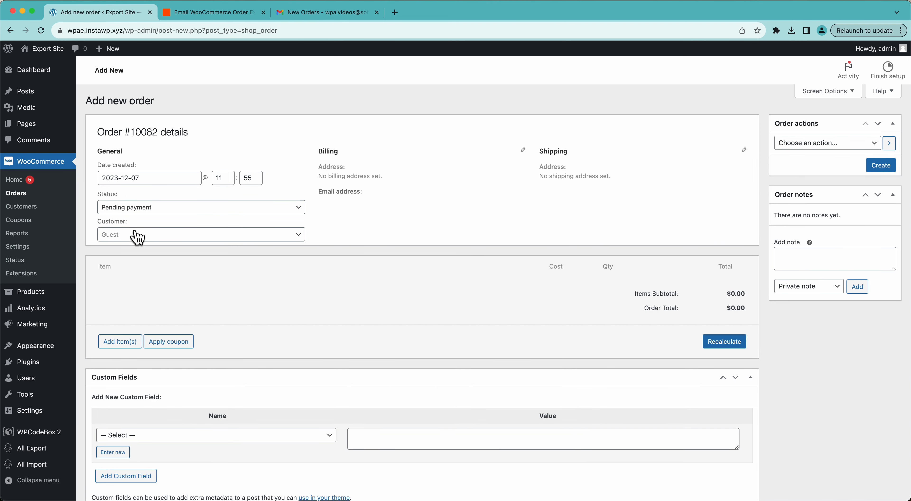
{"action": "left_click", "coordinate": [136, 235]}
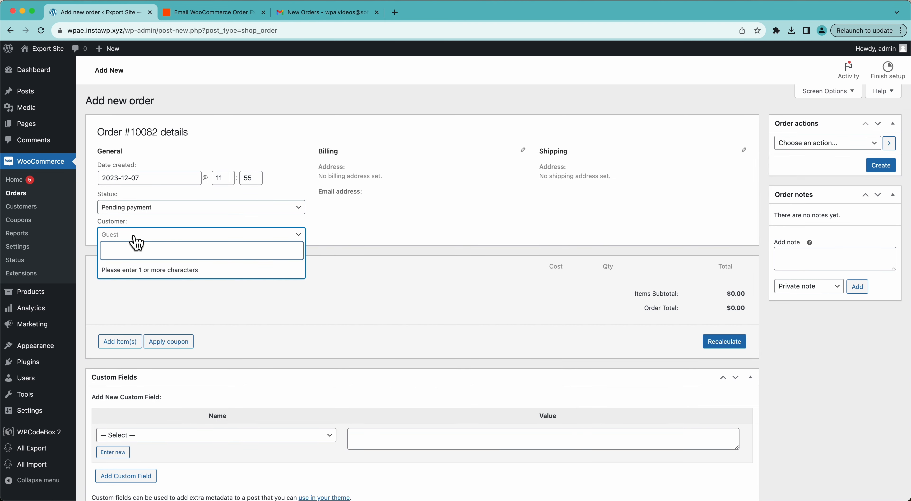
{"action": "left_click", "coordinate": [420, 206]}
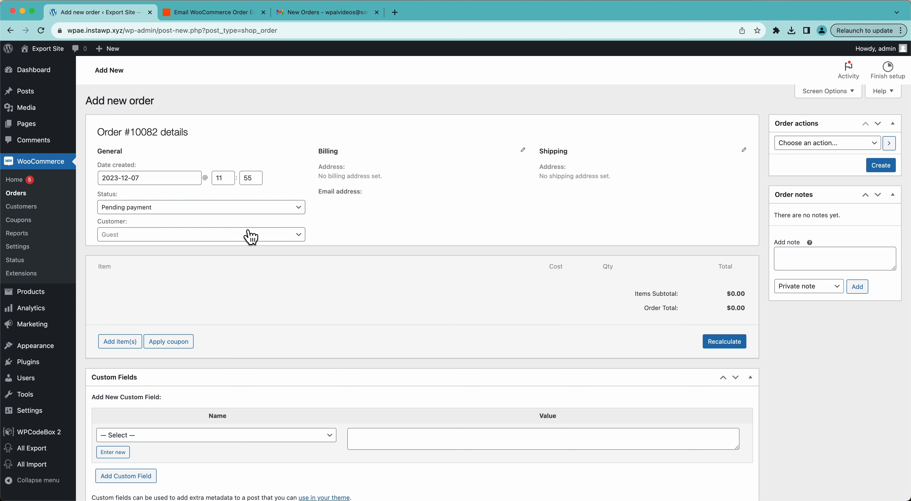
{"action": "left_click", "coordinate": [205, 236]}
{"action": "type", "text": "Meryl"}
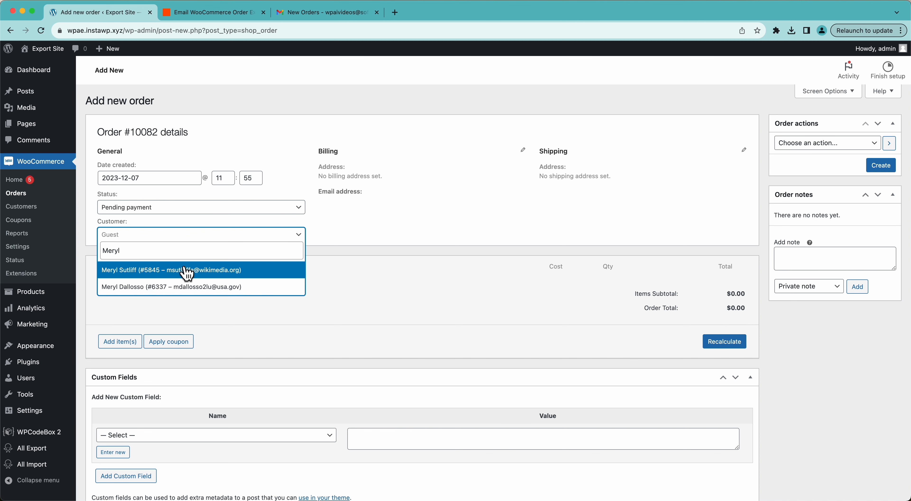
{"action": "left_click", "coordinate": [186, 271]}
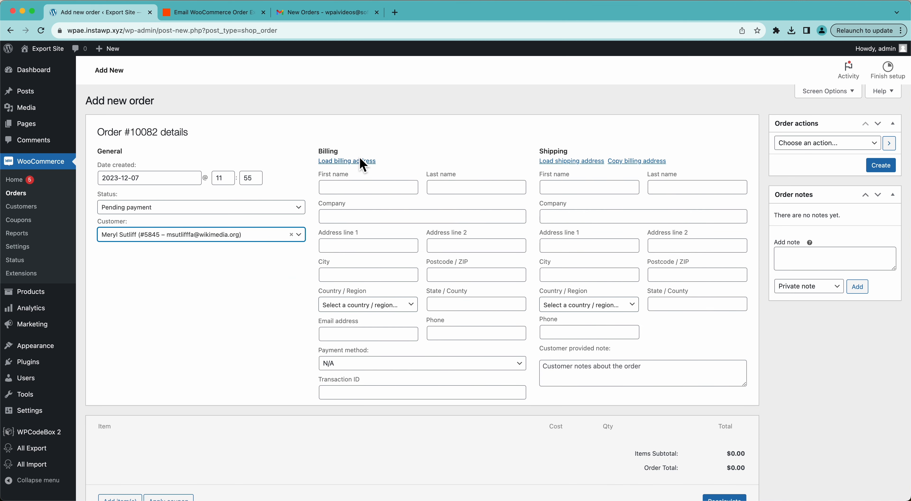
Step: Fill in the customer's first and last name in the order's billing details
{"action": "left_click", "coordinate": [363, 194]}
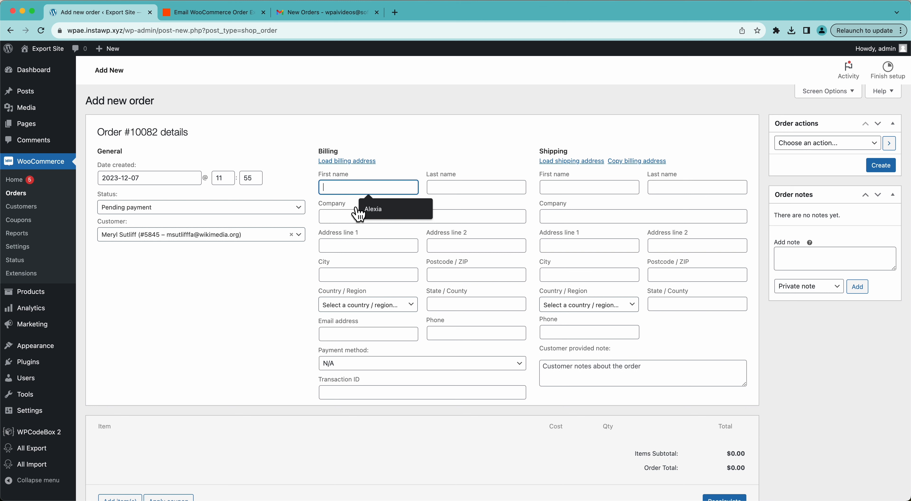
{"action": "key", "text": "Tab"}
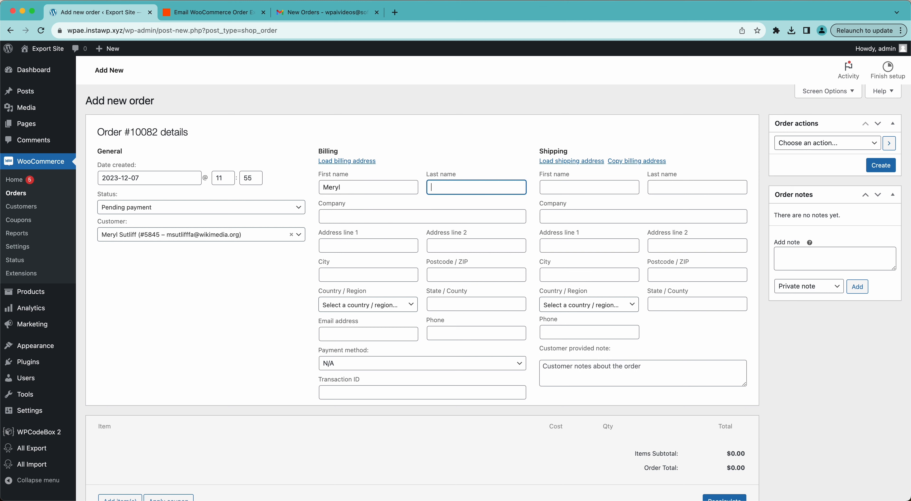
Step: Search products for "shirt" and add one z_B.Hills Long Sleeve Shirt - Small, Blue to the order
{"action": "scroll", "coordinate": [559, 336], "scroll_direction": "down", "scroll_amount": 4}
{"action": "left_click", "coordinate": [122, 369]}
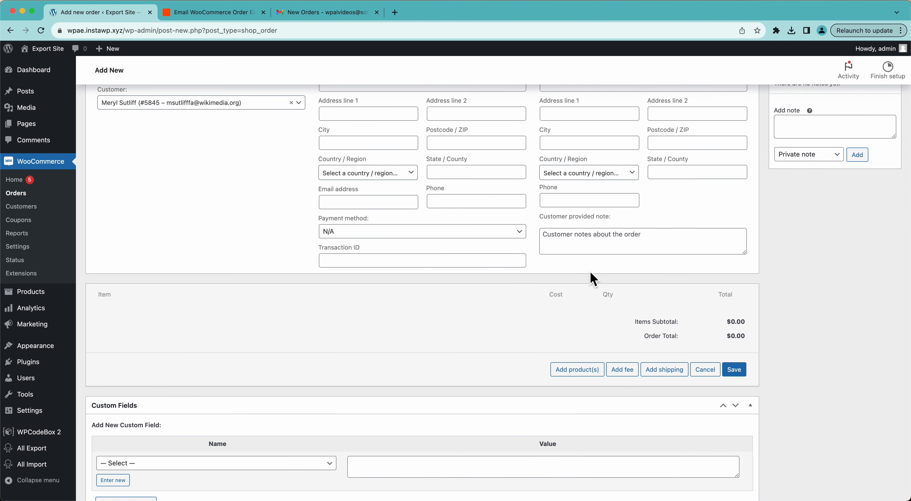
{"action": "left_click", "coordinate": [581, 370]}
{"action": "left_click", "coordinate": [377, 280]}
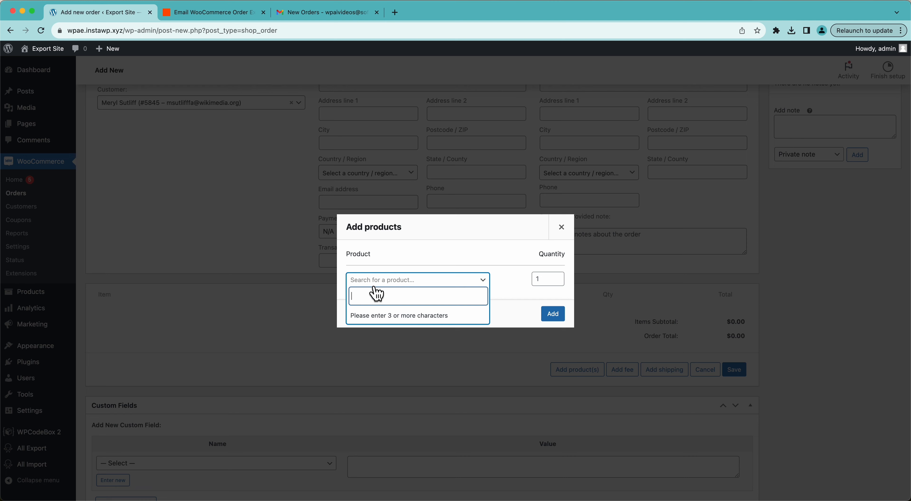
{"action": "type", "text": "shirt"}
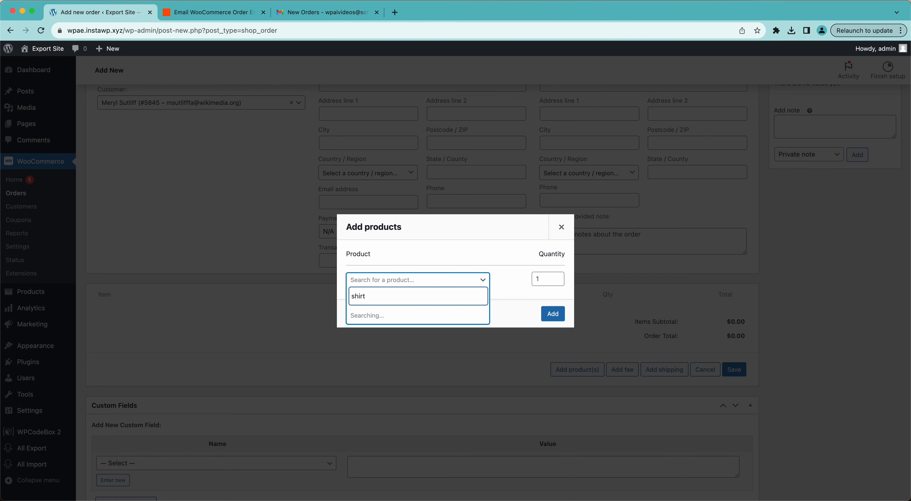
{"action": "left_click", "coordinate": [408, 323]}
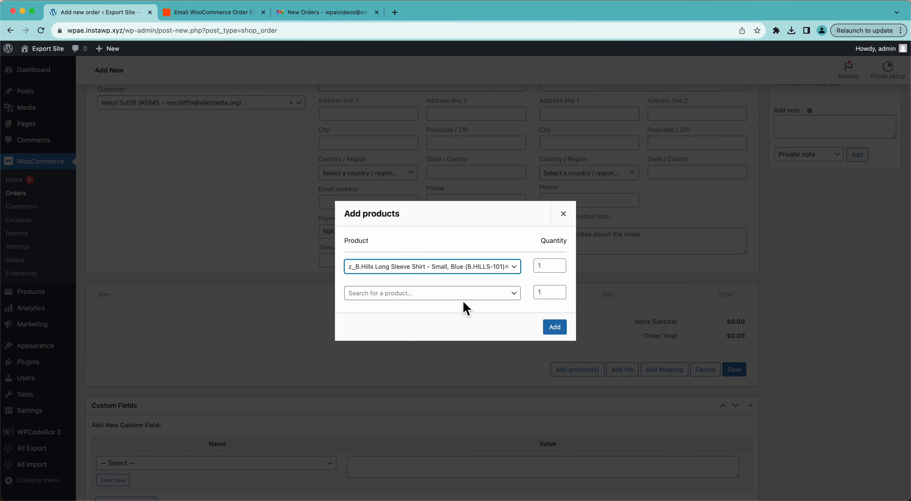
{"action": "left_click", "coordinate": [555, 327]}
Step: Set the order status to Completed and create the order
{"action": "scroll", "coordinate": [559, 332], "scroll_direction": "up", "scroll_amount": 4}
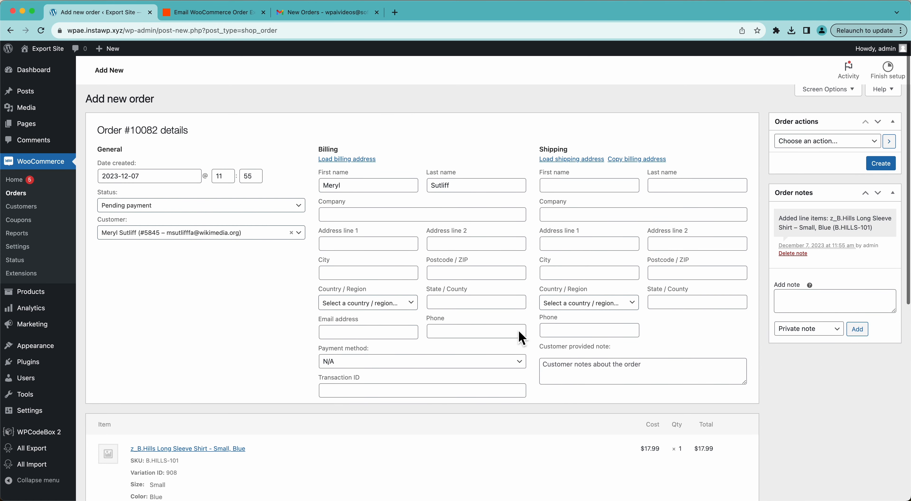
{"action": "left_click", "coordinate": [166, 207]}
{"action": "left_click", "coordinate": [152, 269]}
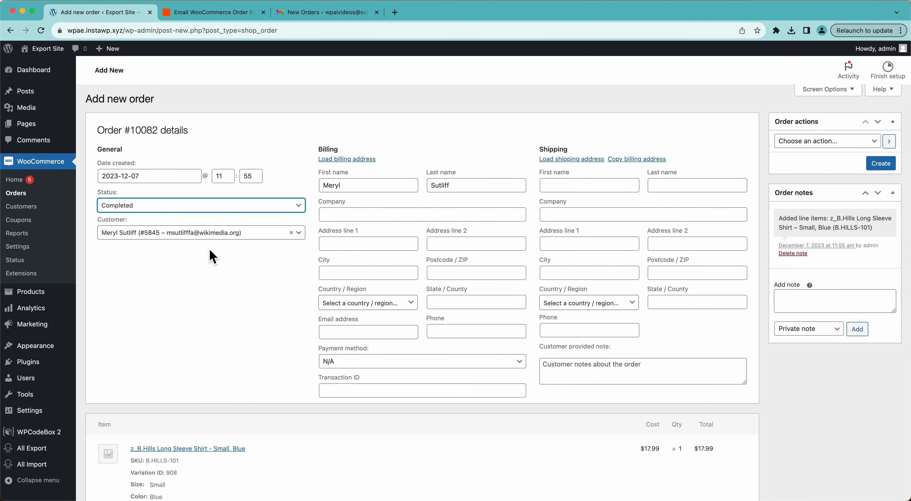
{"action": "left_click", "coordinate": [881, 164]}
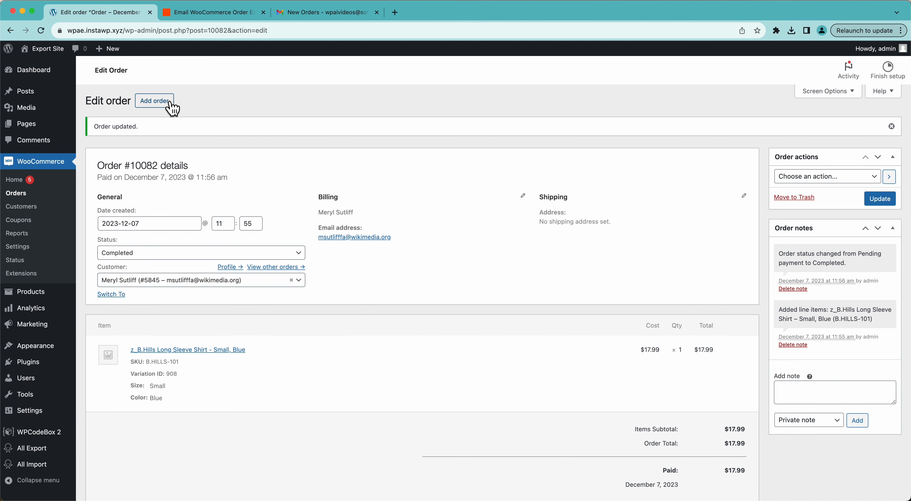
Step: Start a second new order and assign it to another existing customer found by name
{"action": "left_click", "coordinate": [170, 103]}
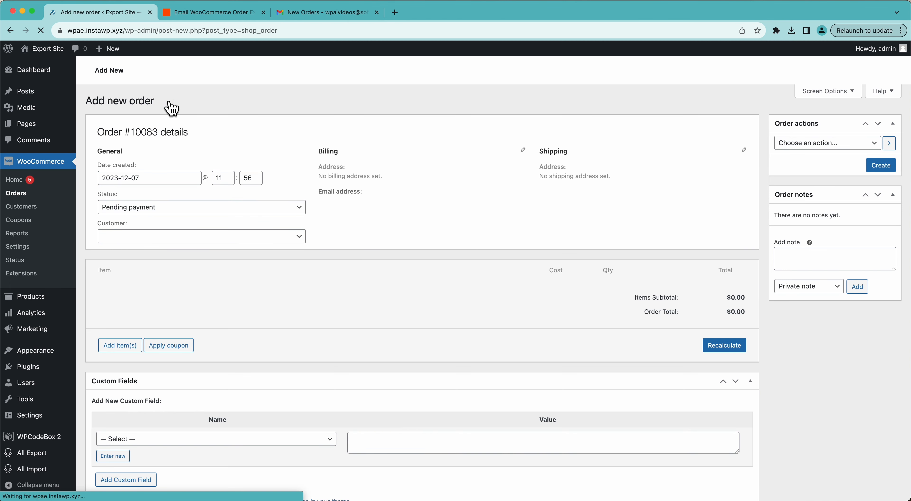
{"action": "left_click", "coordinate": [128, 236]}
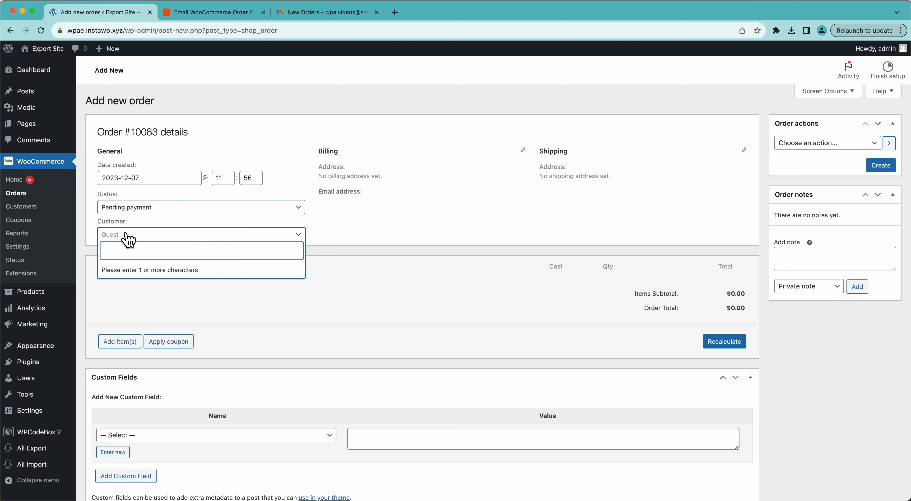
{"action": "type", "text": "john"}
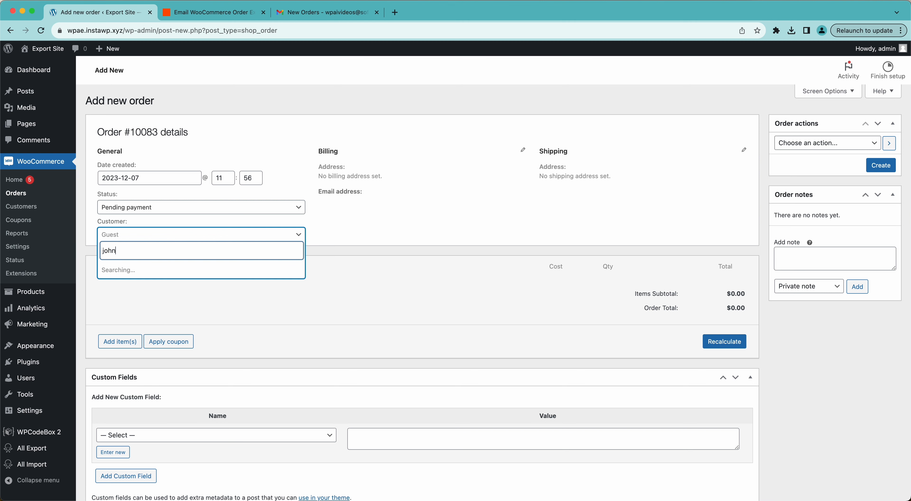
{"action": "left_click", "coordinate": [131, 270]}
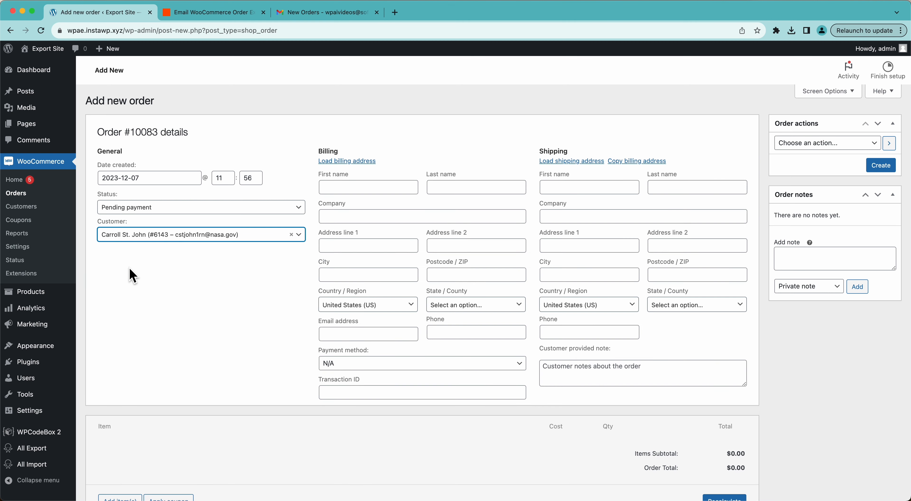
Step: Enter the assigned customer's first and last name in the second order's billing details
{"action": "left_click", "coordinate": [358, 187]}
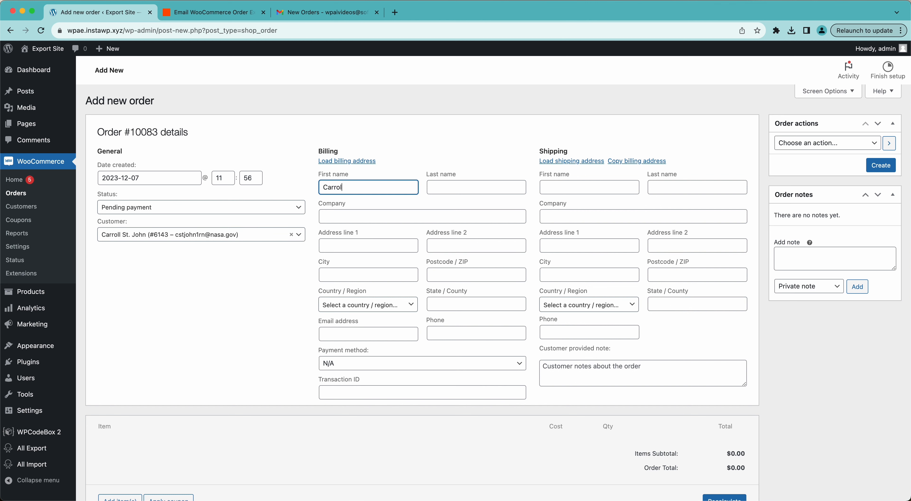
{"action": "left_click", "coordinate": [465, 186]}
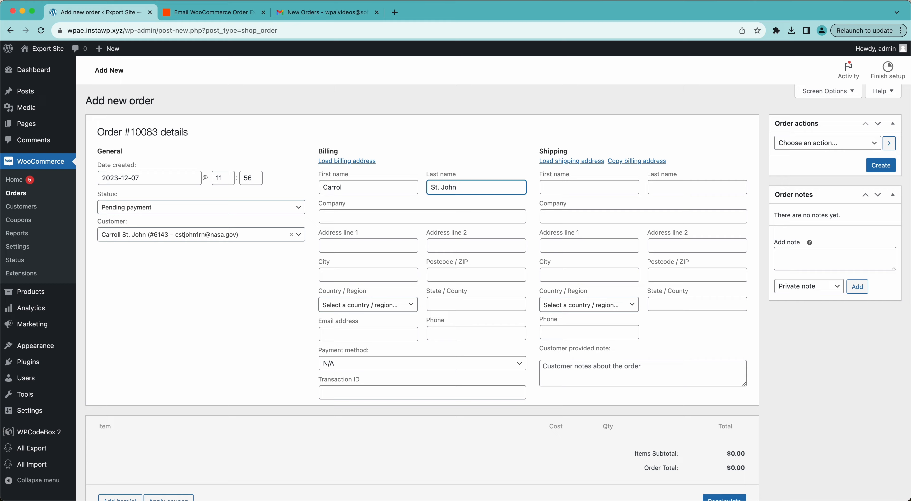
Step: Search products for "shir" and add one z_B.Hills Long Sleeve Shirt - Large, Blue to the order
{"action": "scroll", "coordinate": [409, 344], "scroll_direction": "down", "scroll_amount": 6}
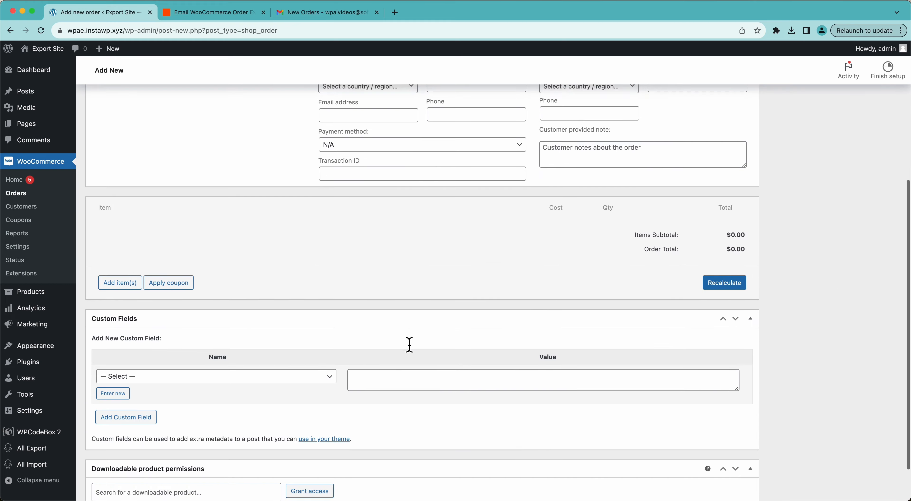
{"action": "left_click", "coordinate": [114, 283]}
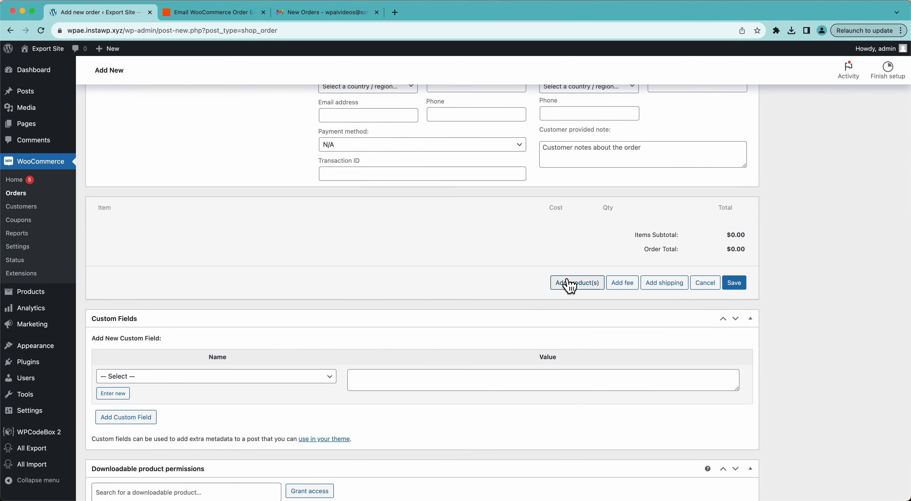
{"action": "left_click", "coordinate": [573, 285]}
{"action": "left_click", "coordinate": [403, 283]}
{"action": "type", "text": "shirt"}
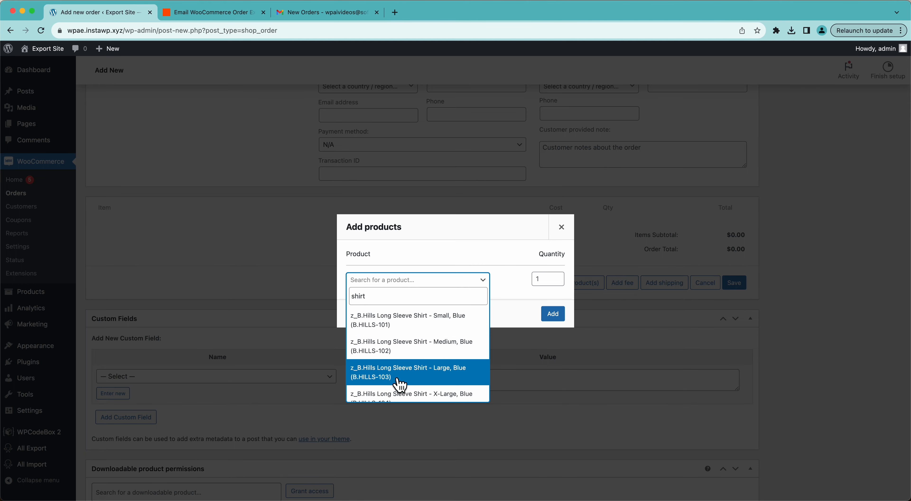
{"action": "left_click", "coordinate": [398, 383]}
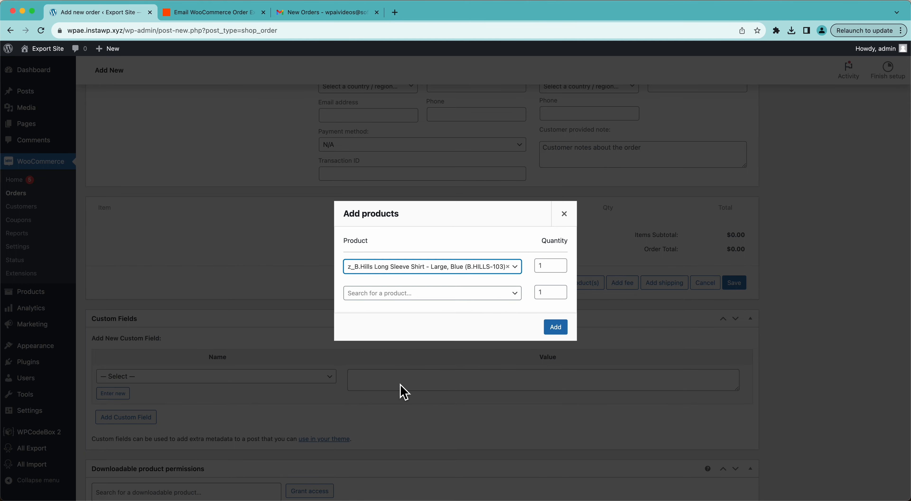
{"action": "left_click", "coordinate": [555, 327]}
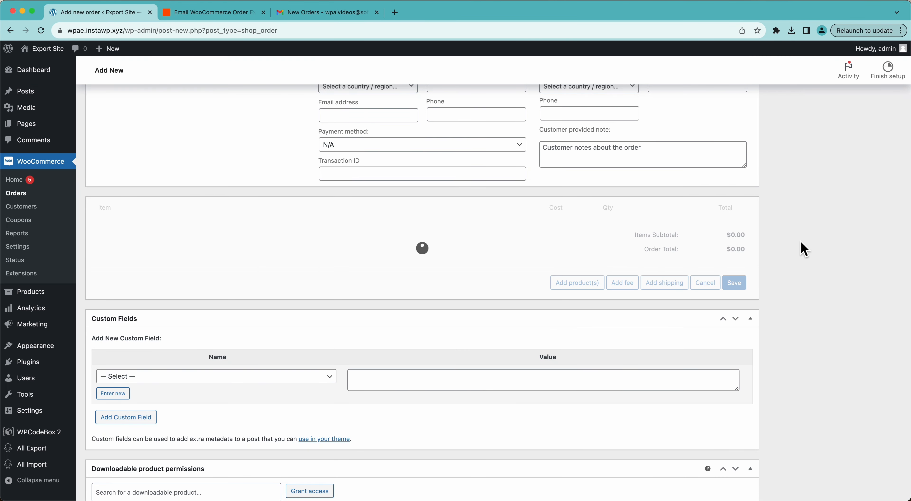
Step: Set the second order's status to Completed and create the order
{"action": "scroll", "coordinate": [803, 248], "scroll_direction": "up", "scroll_amount": 6}
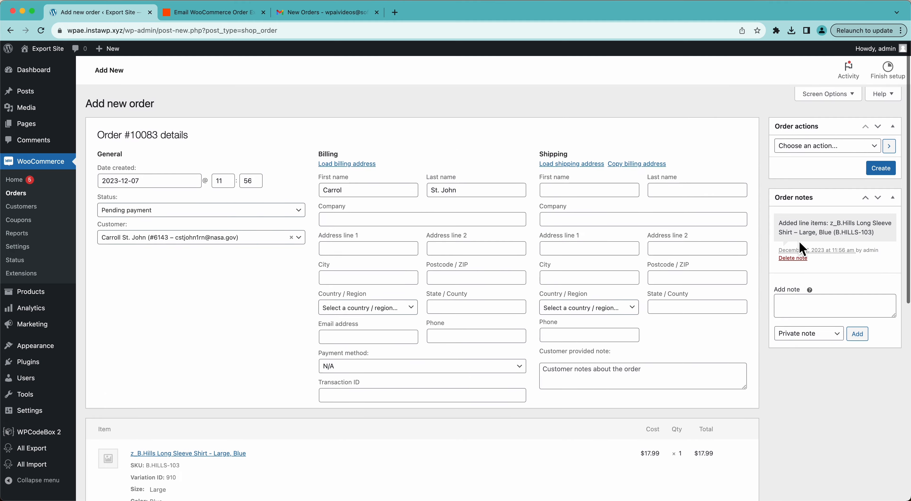
{"action": "left_click", "coordinate": [271, 210]}
{"action": "left_click", "coordinate": [214, 277]}
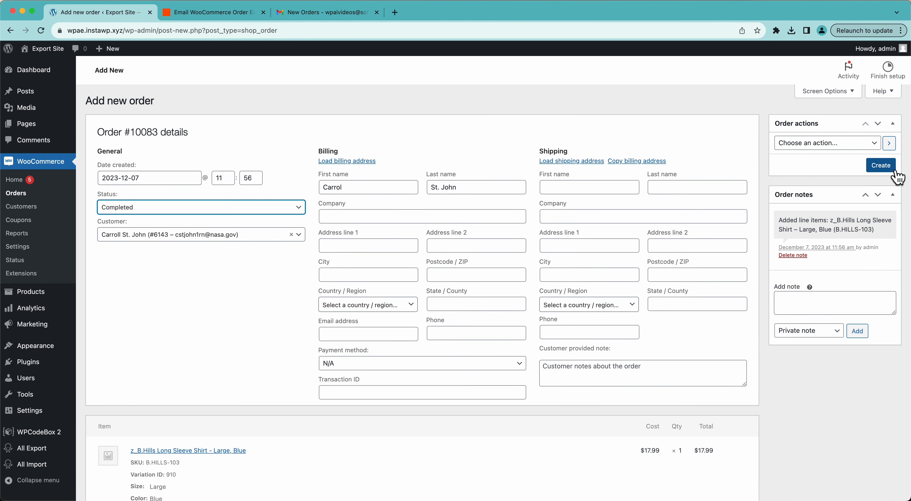
{"action": "left_click", "coordinate": [895, 171]}
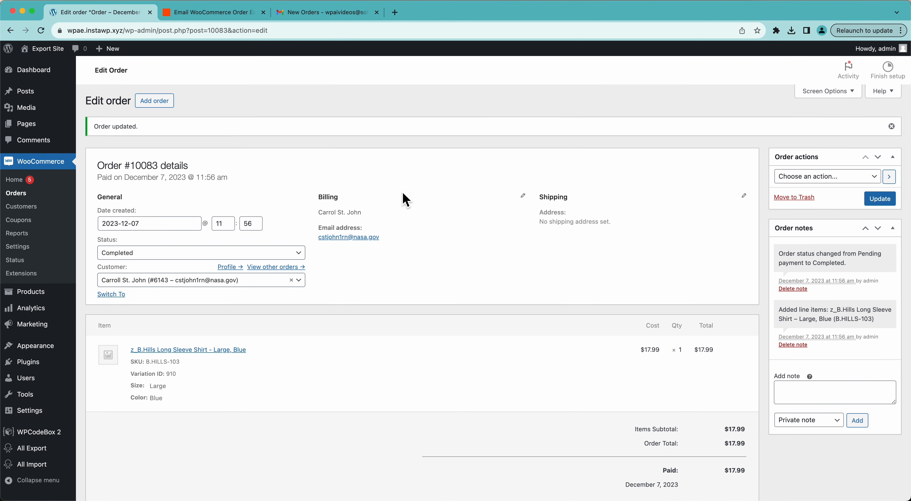
Step: Run the existing Orders Export from WP All Export's list of saved exports
{"action": "mouse_move", "coordinate": [35, 456]}
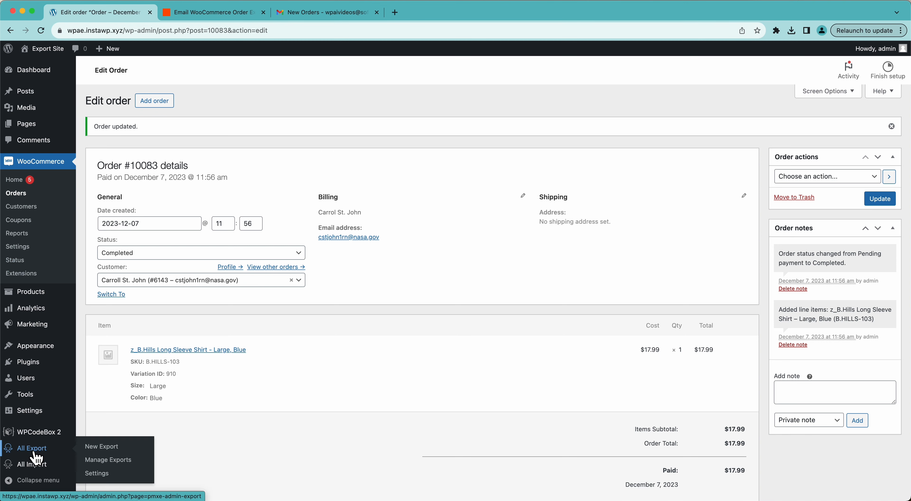
{"action": "left_click", "coordinate": [116, 460]}
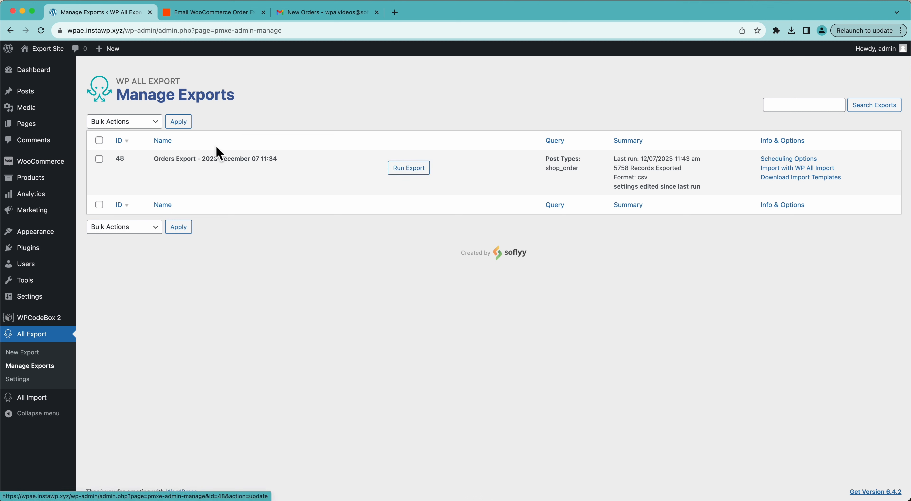
{"action": "left_click", "coordinate": [408, 168]}
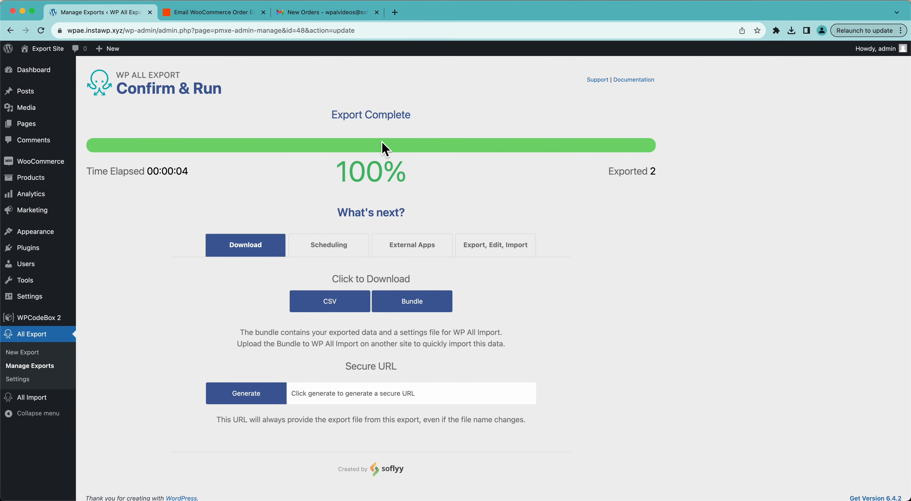
Step: Switch to Gmail and open the newest New Orders email from WP All Export in the inbox
{"action": "left_click", "coordinate": [290, 18]}
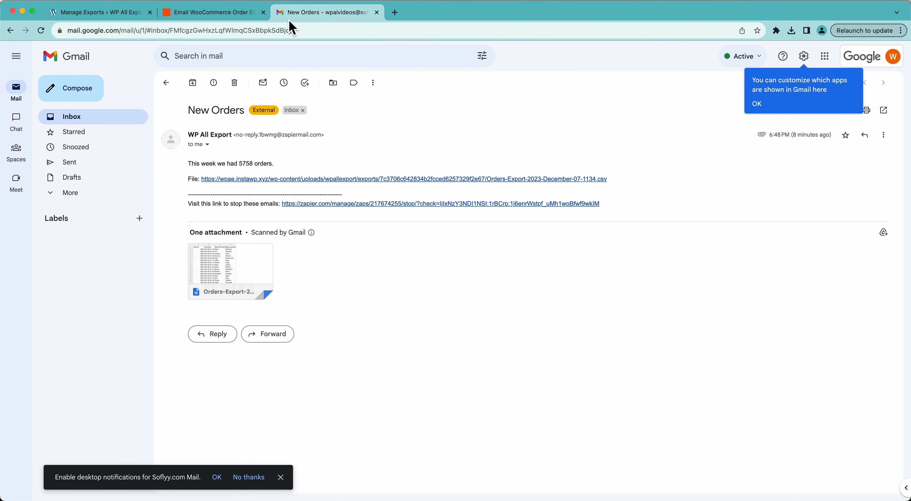
{"action": "left_click", "coordinate": [106, 118]}
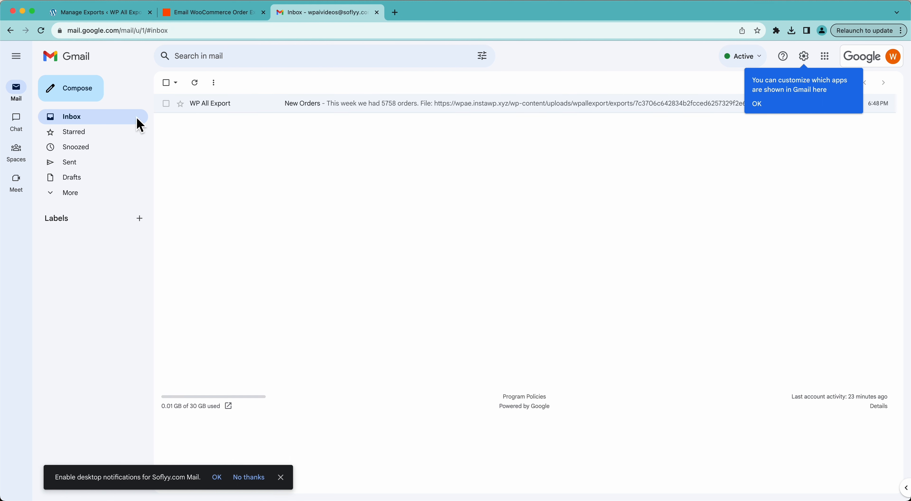
{"action": "left_click", "coordinate": [317, 105]}
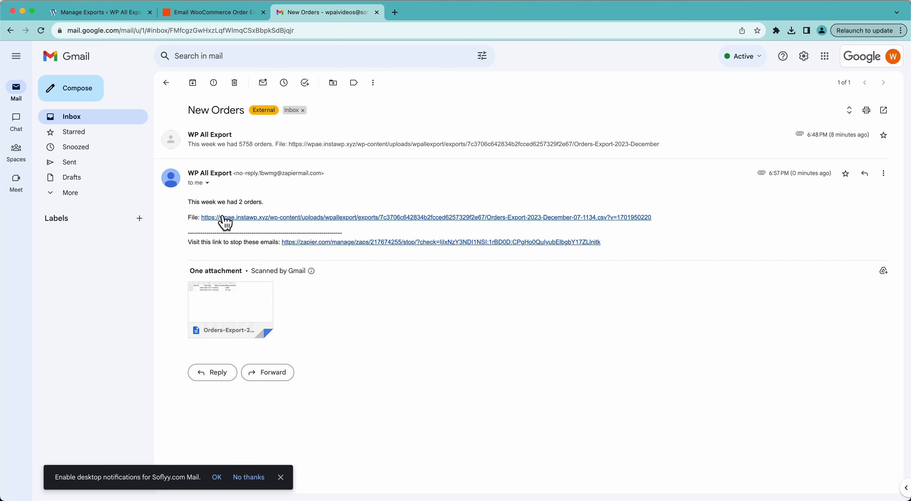
Step: Save the orders export CSV linked in the newest email to the Downloads folder
{"action": "right_click", "coordinate": [225, 222]}
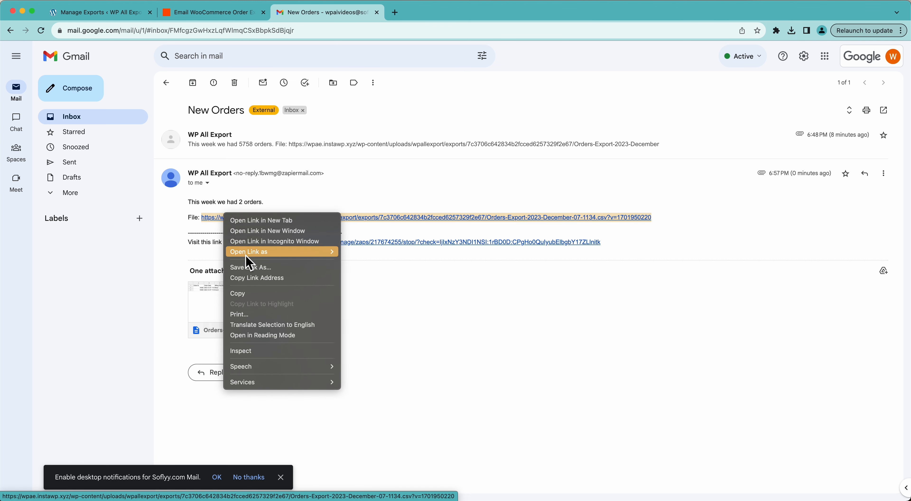
{"action": "left_click", "coordinate": [250, 268]}
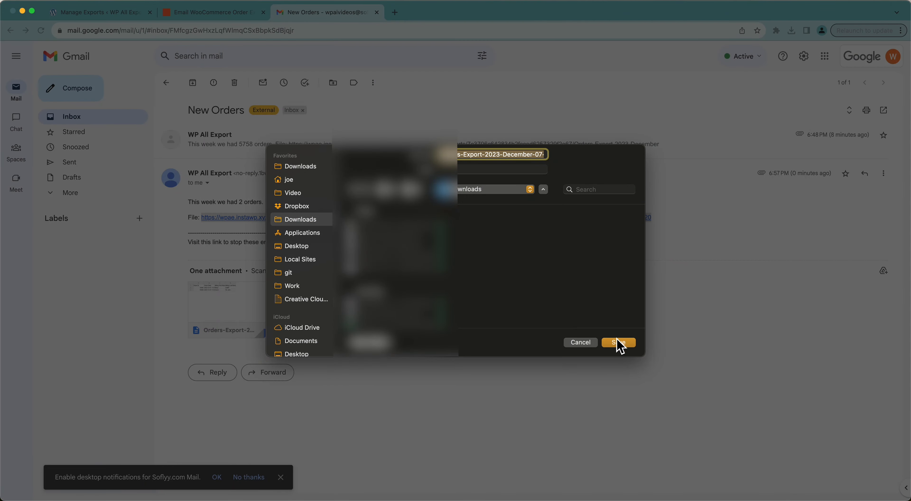
{"action": "left_click", "coordinate": [618, 342]}
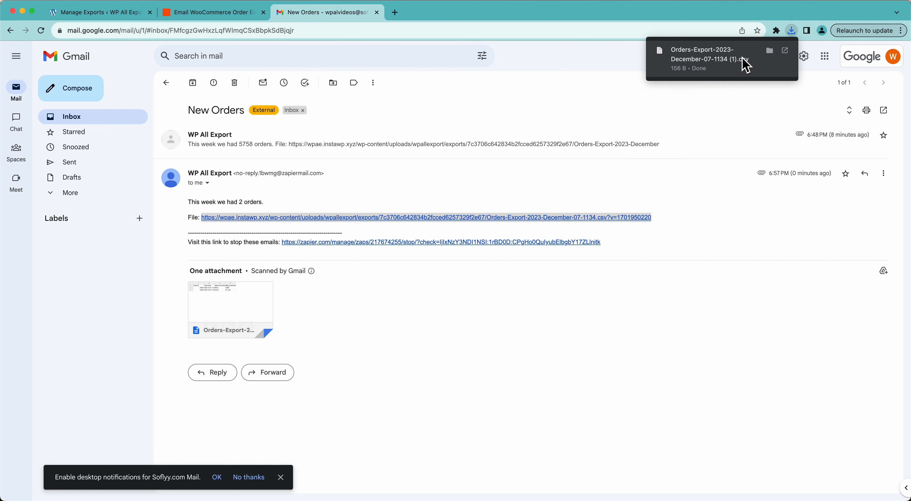
Step: Open the downloaded orders CSV to check its order rows, and return to the WP All Export page
{"action": "left_click", "coordinate": [718, 61]}
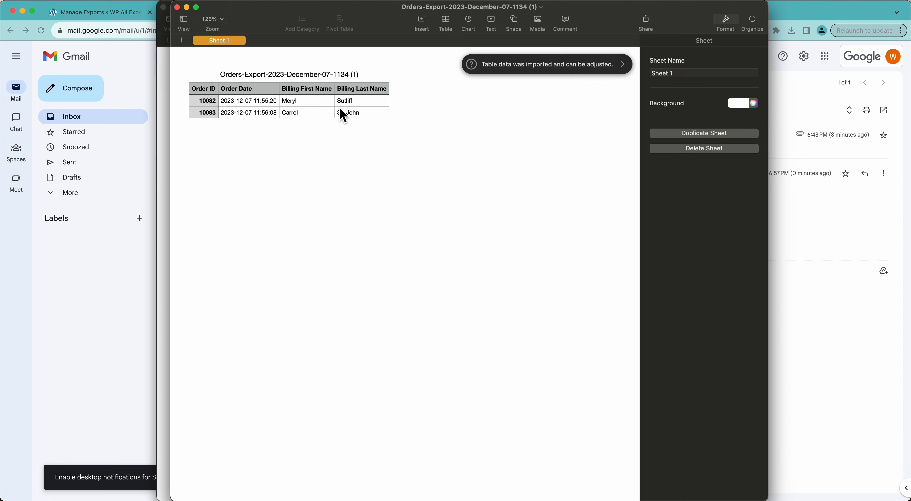
{"action": "left_click", "coordinate": [140, 287]}
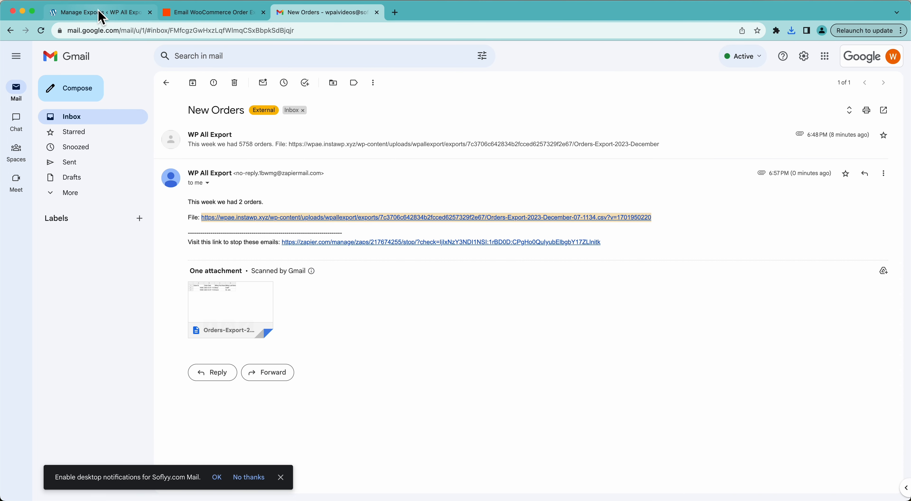
{"action": "left_click", "coordinate": [102, 17]}
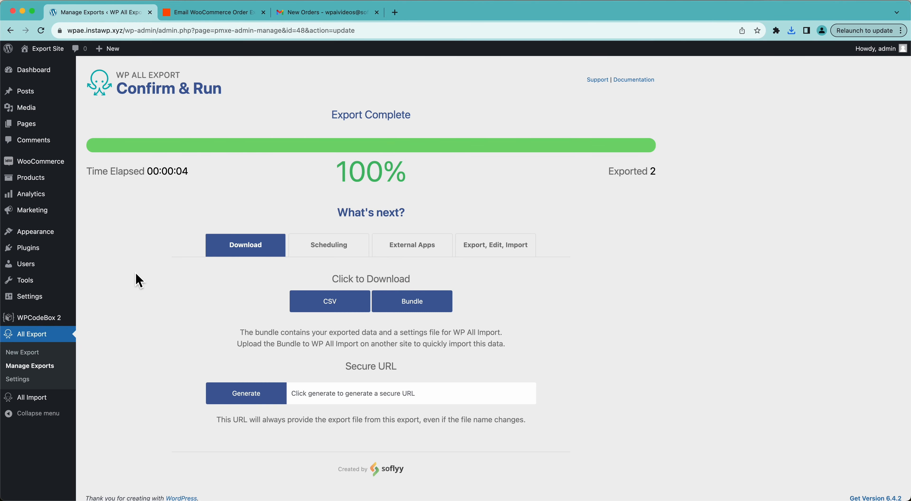